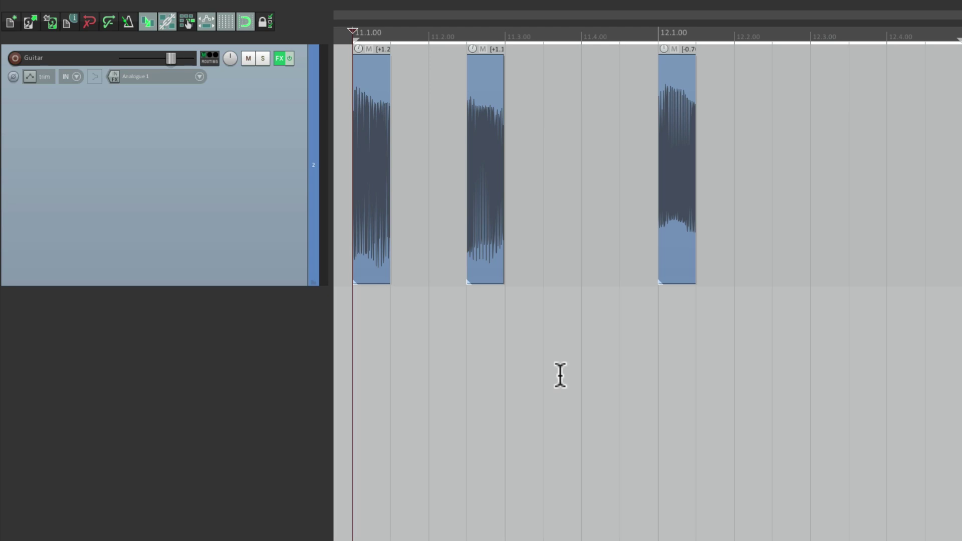
Play the guitar part, then add a new track named Delay coloured pale yellow-green
key(space)
double_click(240, 339)
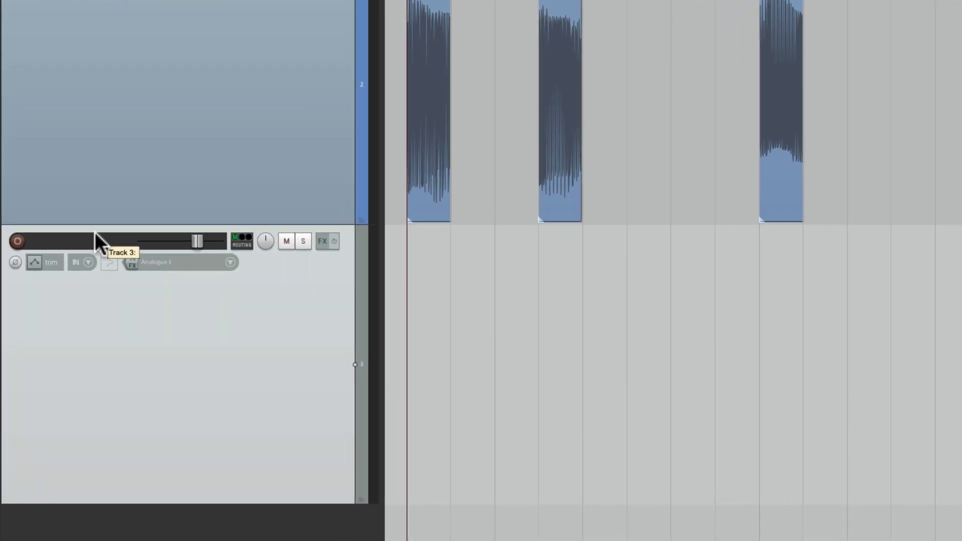
double_click(83, 294)
text(Delay)
key(Return)
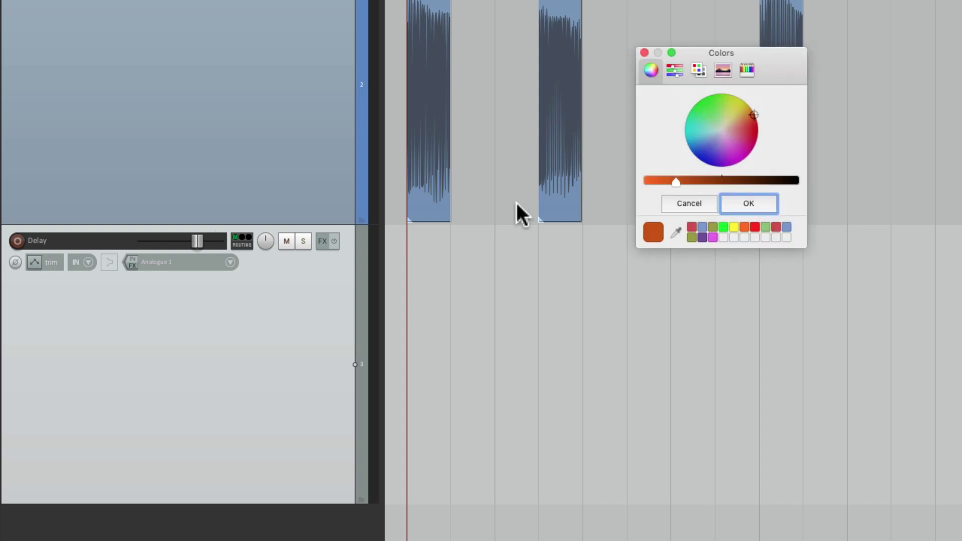
click(728, 117)
click(746, 206)
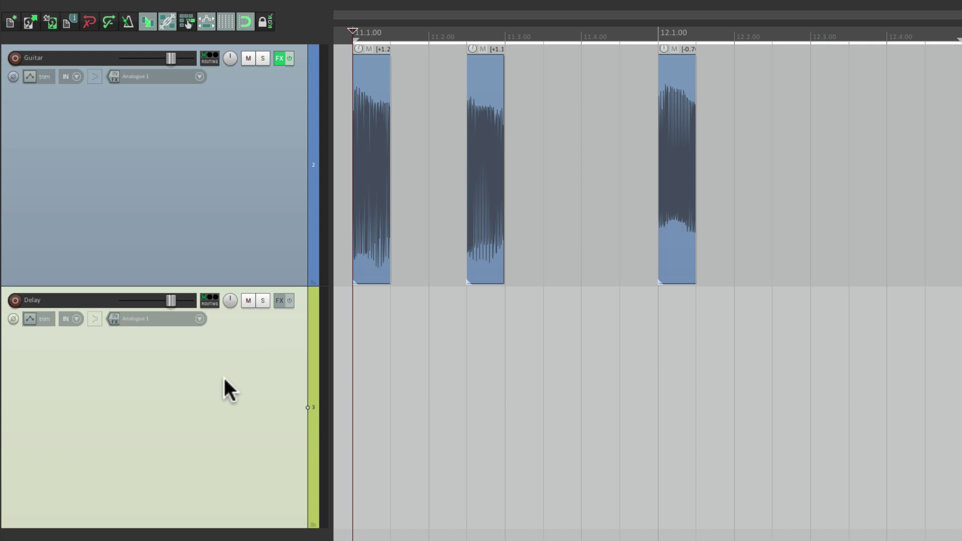
Add Cockos ReaDelay to the Delay track, cut its dry signal to -inf, and edit its musical length
click(279, 302)
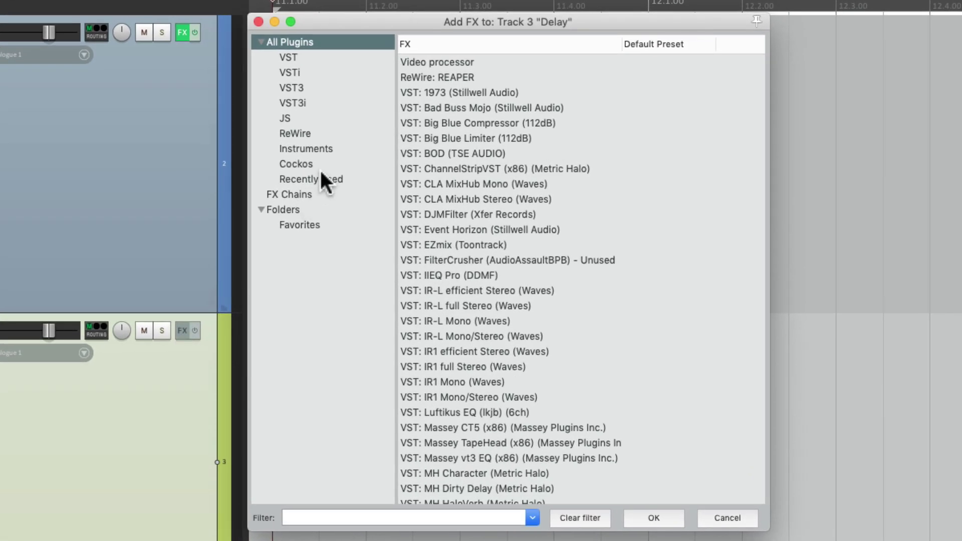
click(311, 165)
click(523, 107)
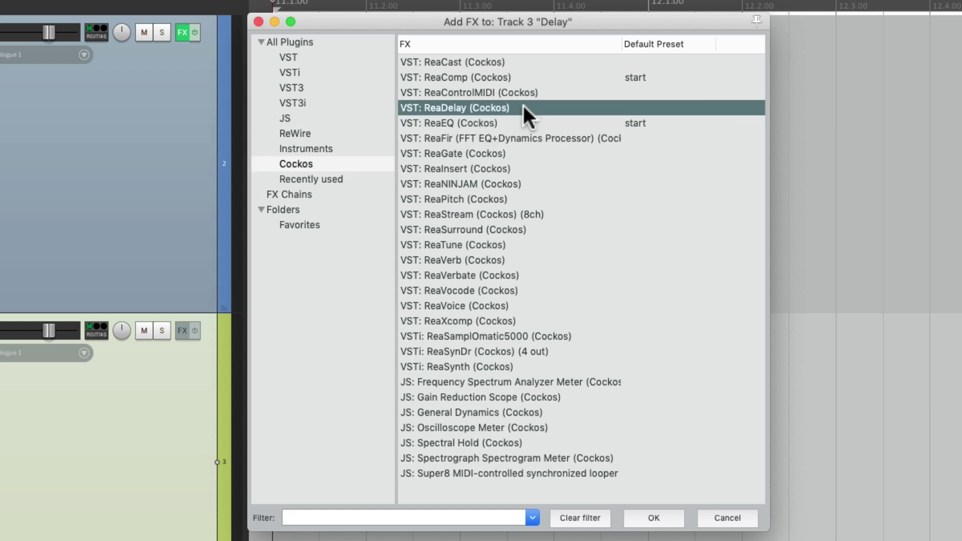
double_click(522, 103)
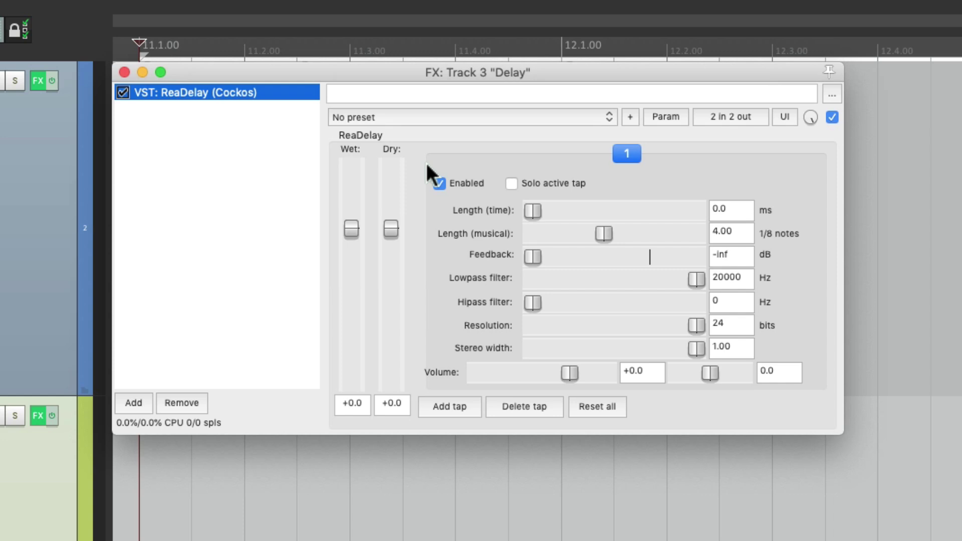
drag(392, 229, 390, 406)
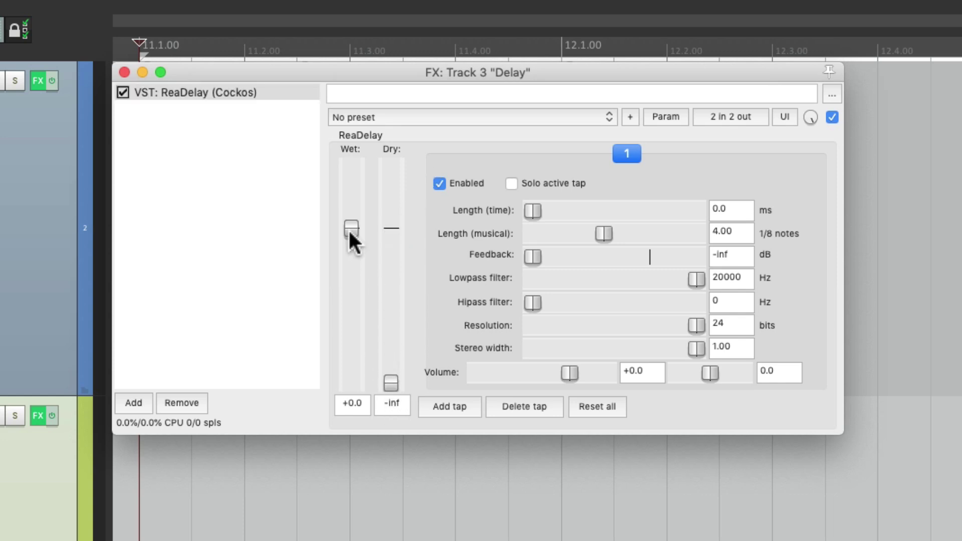
double_click(737, 232)
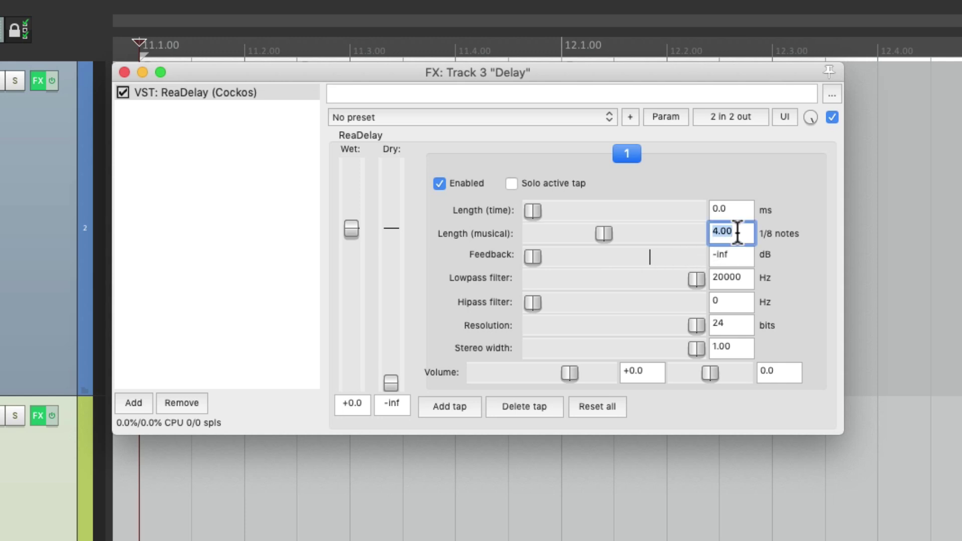
Set ReaDelay's musical length to 1, then send Guitar to the Delay track in mono at -5.02 dB
text(1)
key(Return)
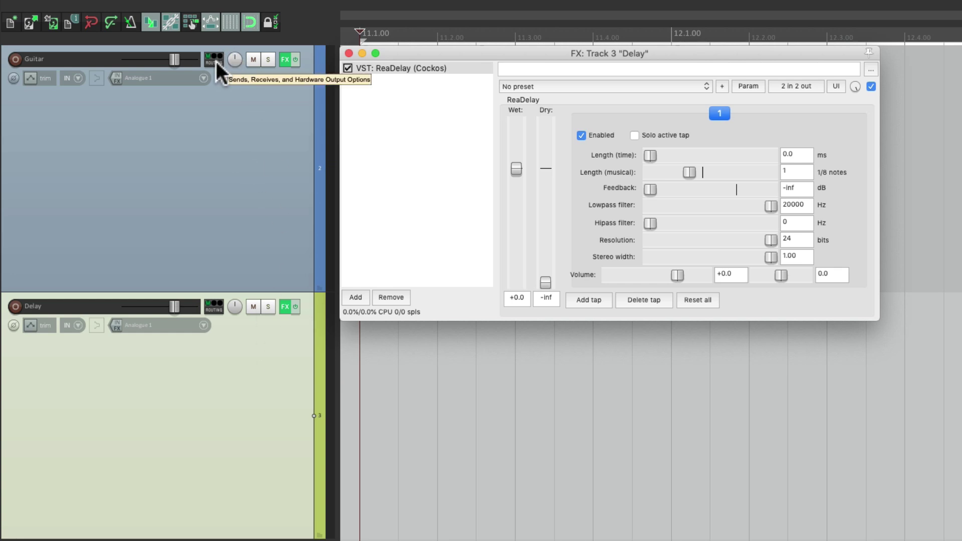
drag(217, 65, 290, 359)
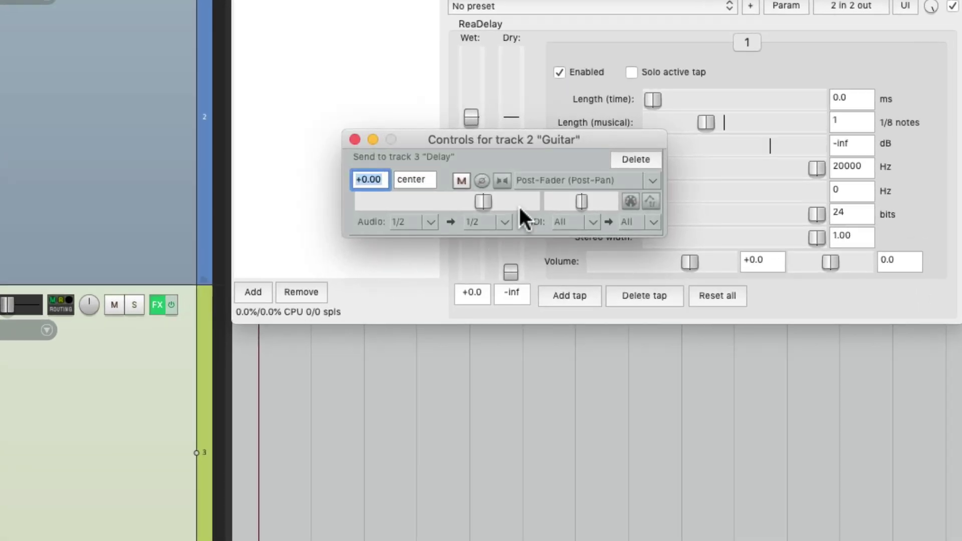
click(502, 179)
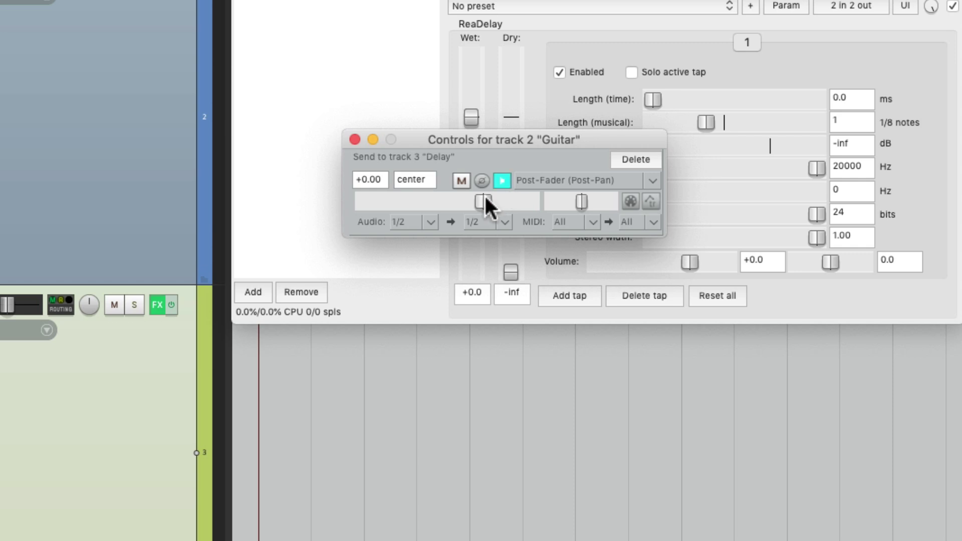
drag(485, 199, 462, 203)
click(354, 139)
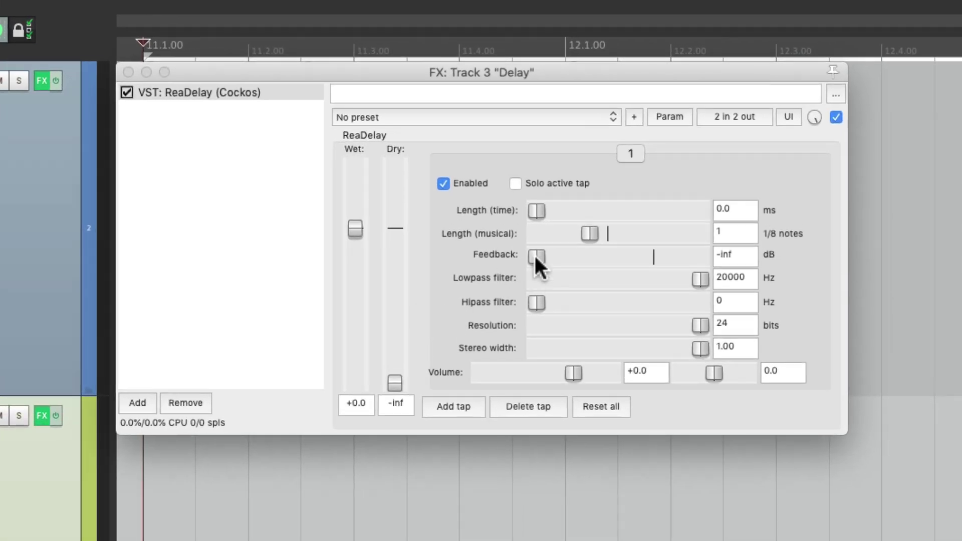
drag(536, 257, 620, 256)
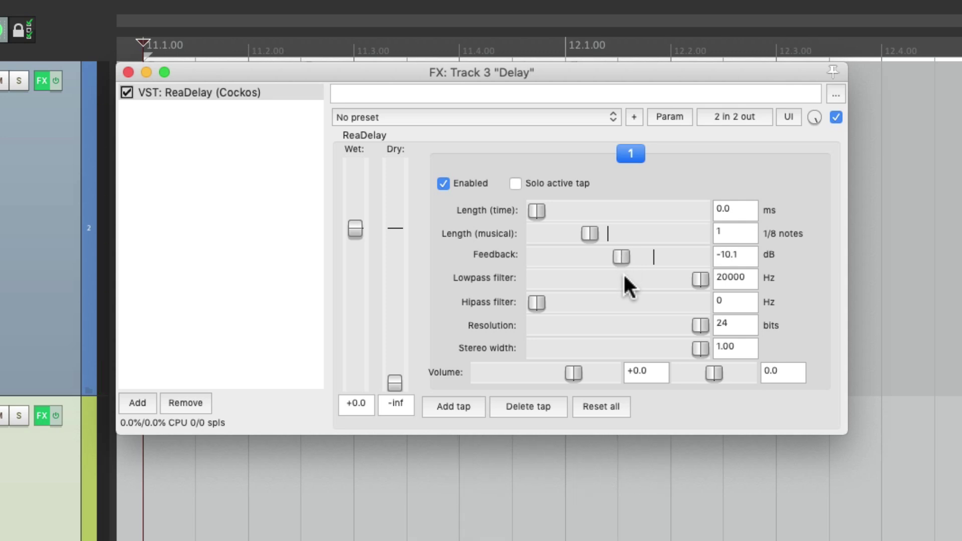
drag(701, 279, 655, 280)
drag(537, 302, 567, 302)
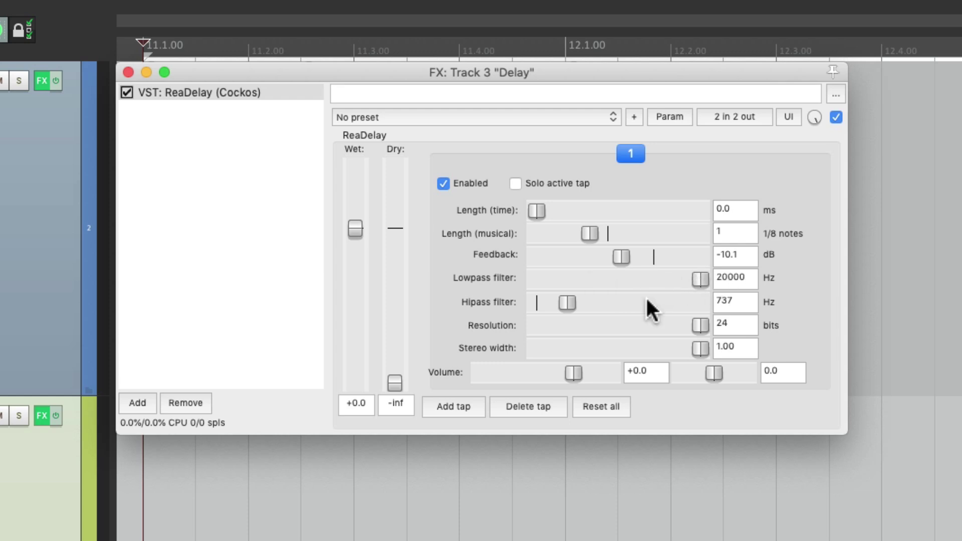
drag(568, 304, 529, 329)
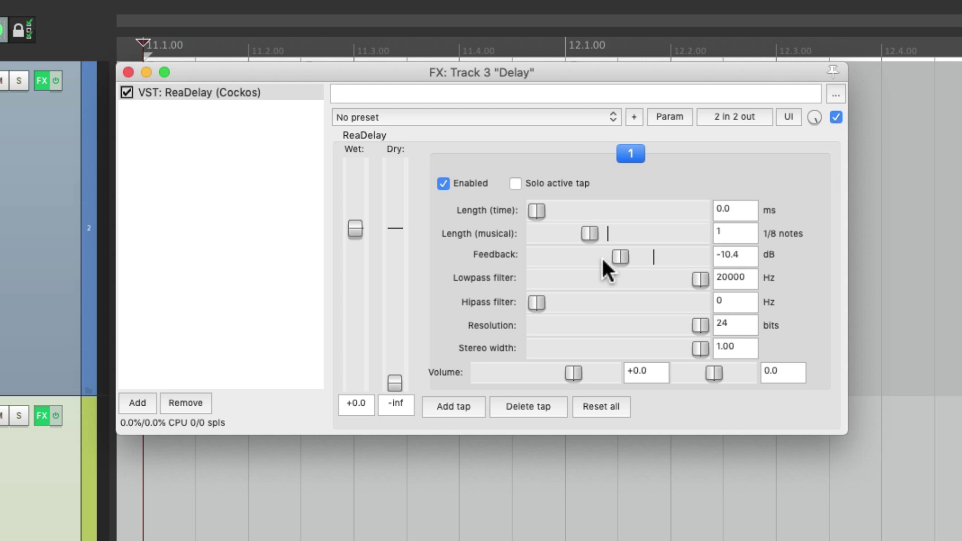
drag(590, 261, 571, 284)
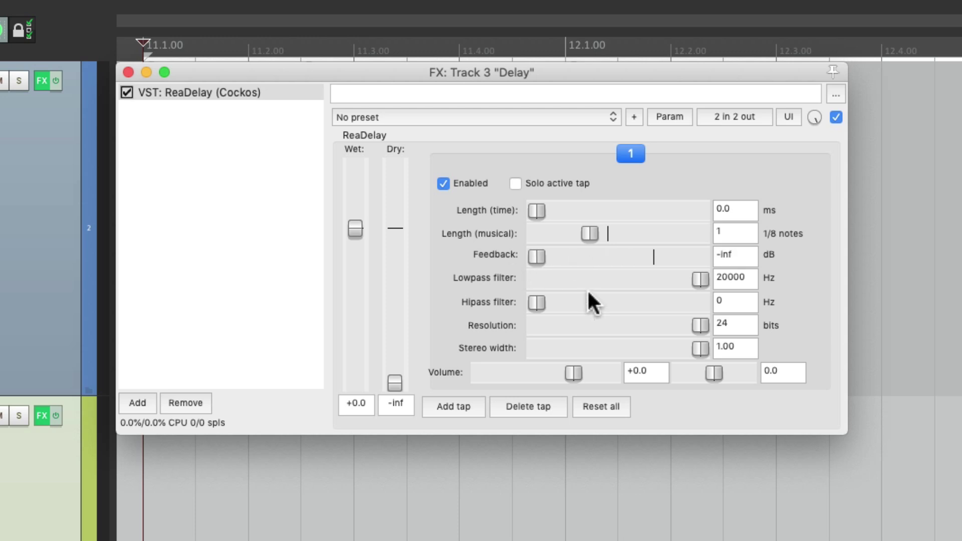
Add ReaEQ to the Delay track, reduced to a single Low Pass band
double_click(288, 206)
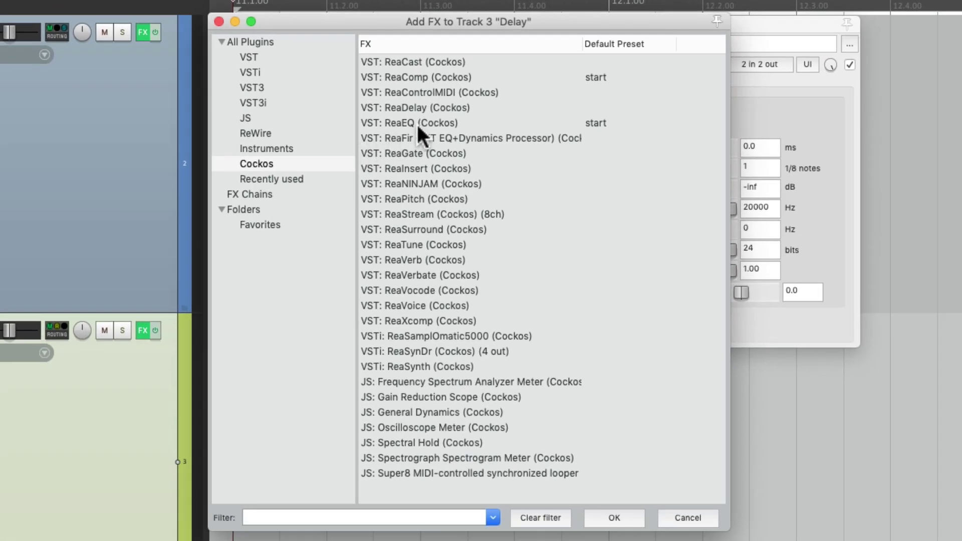
click(456, 125)
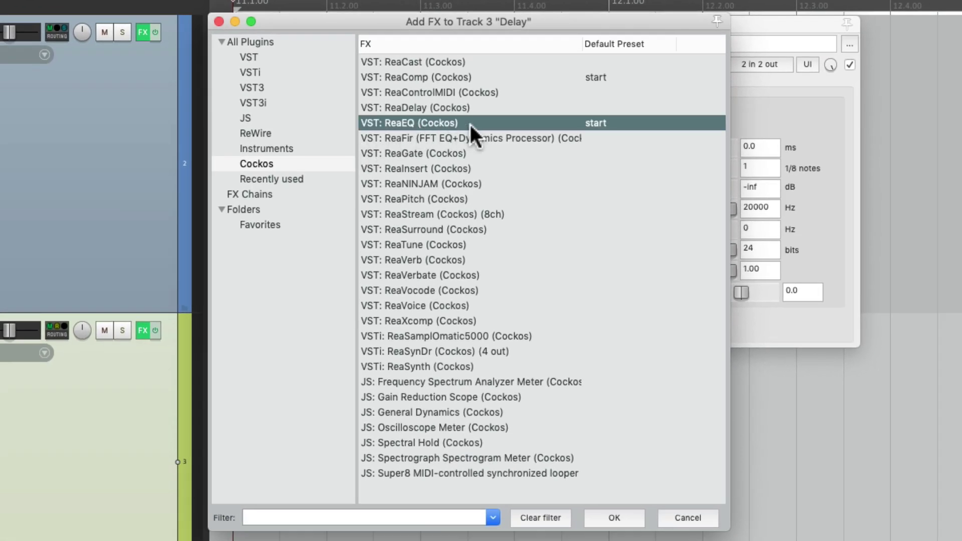
double_click(470, 122)
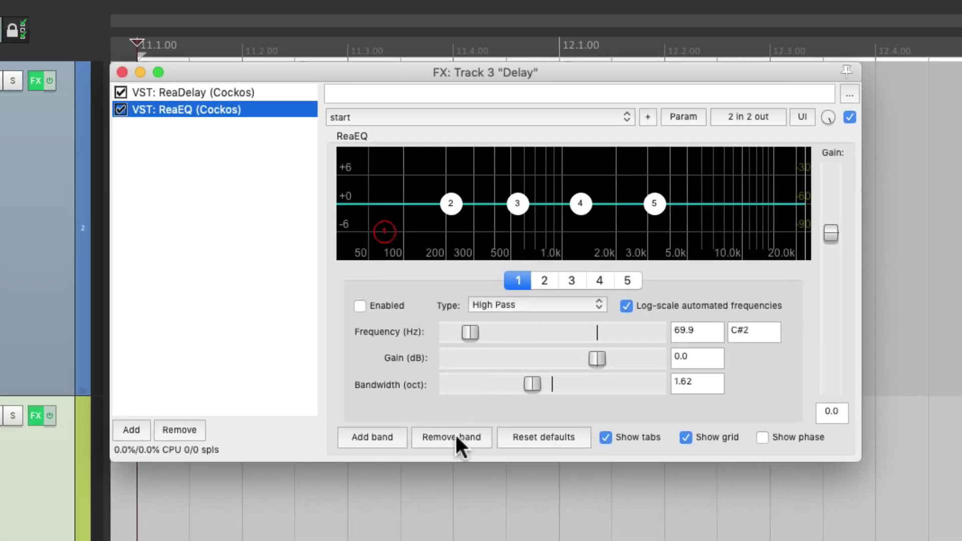
click(456, 438)
click(456, 437)
click(456, 437)
click(456, 437)
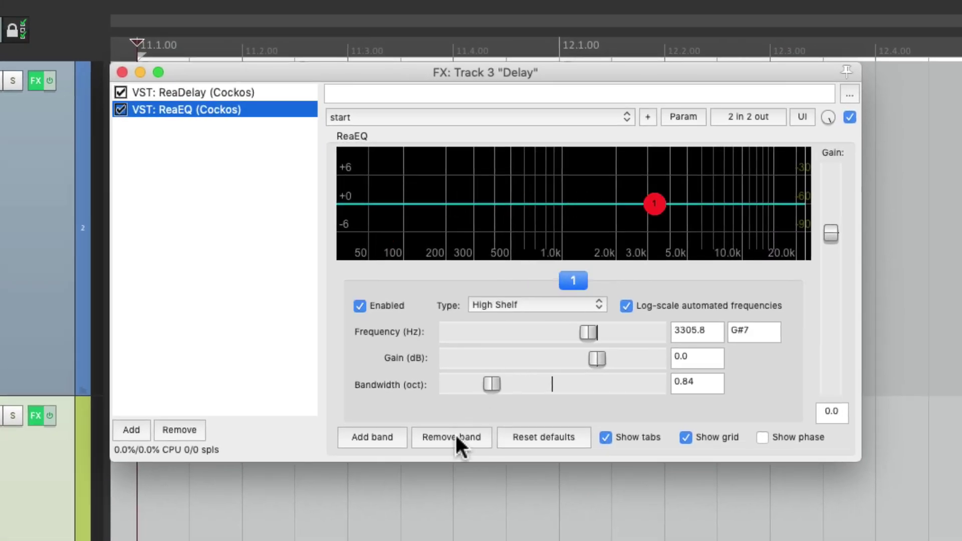
click(535, 305)
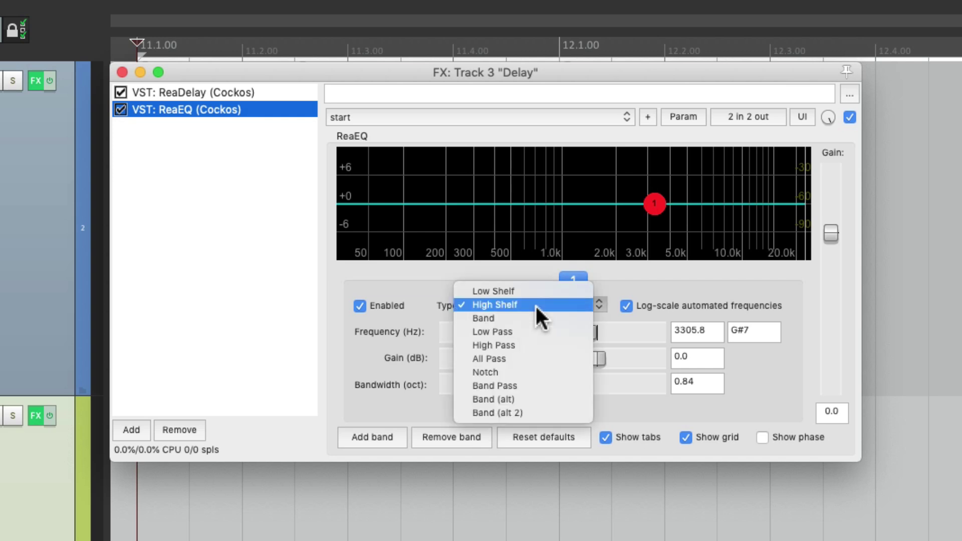
click(549, 341)
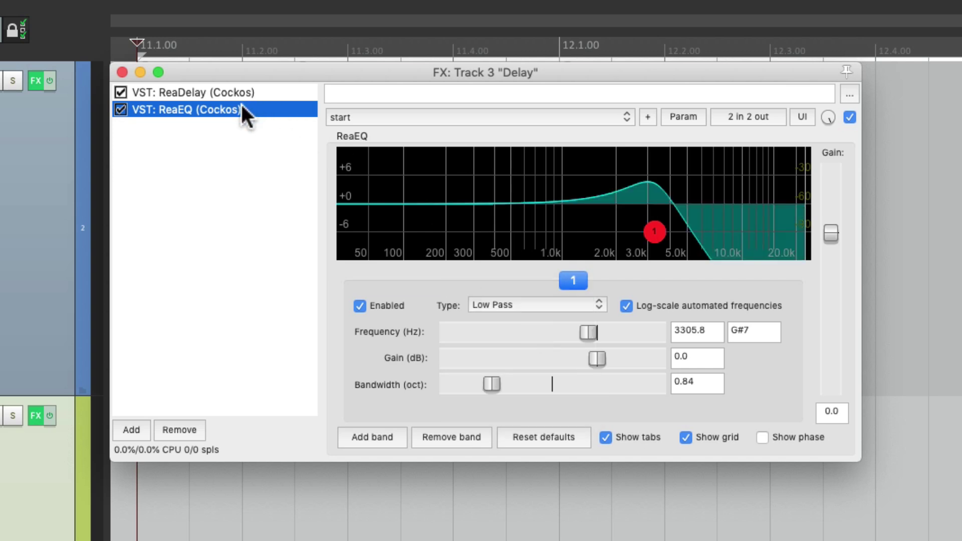
Move ReaEQ ahead of ReaDelay and set the low-pass cutoff to 2232.4 Hz
drag(236, 104, 260, 121)
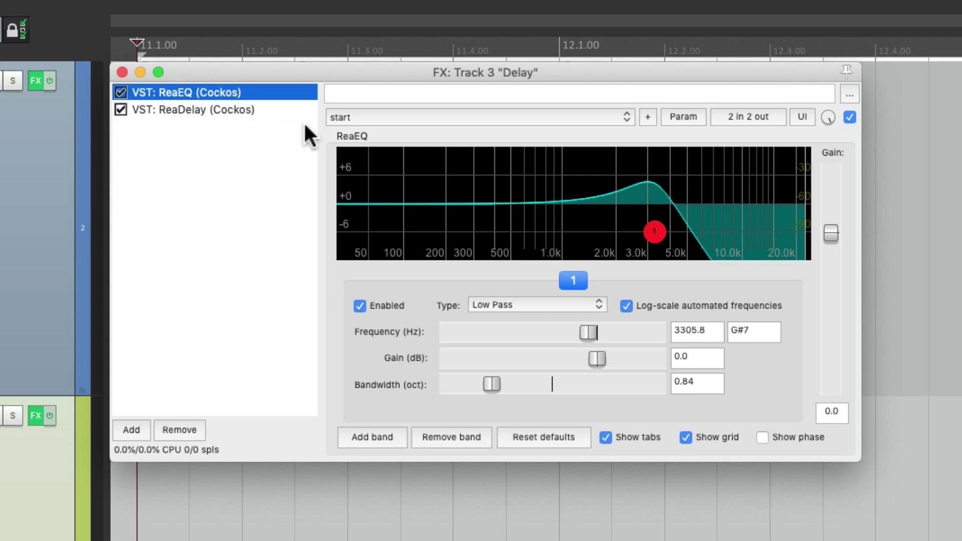
mouse_move(654, 232)
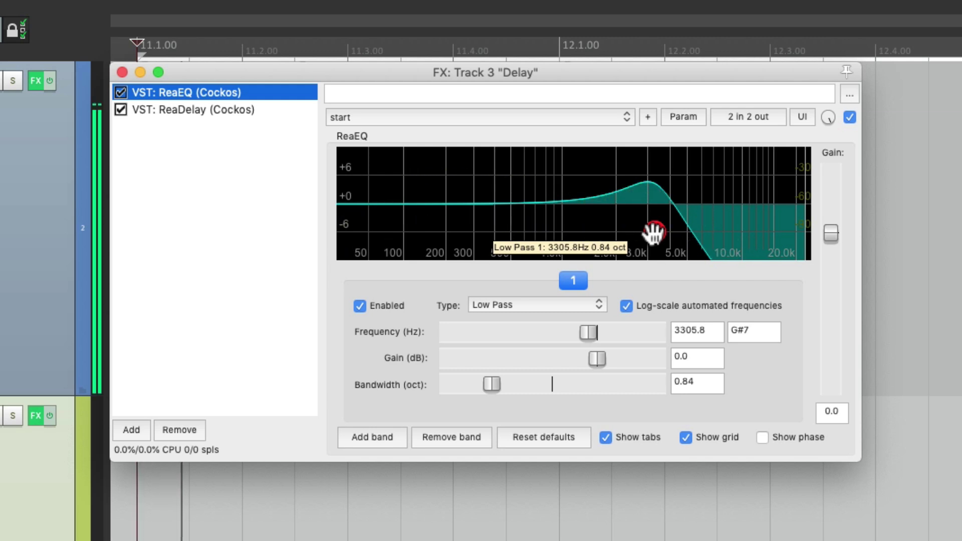
drag(653, 230, 625, 233)
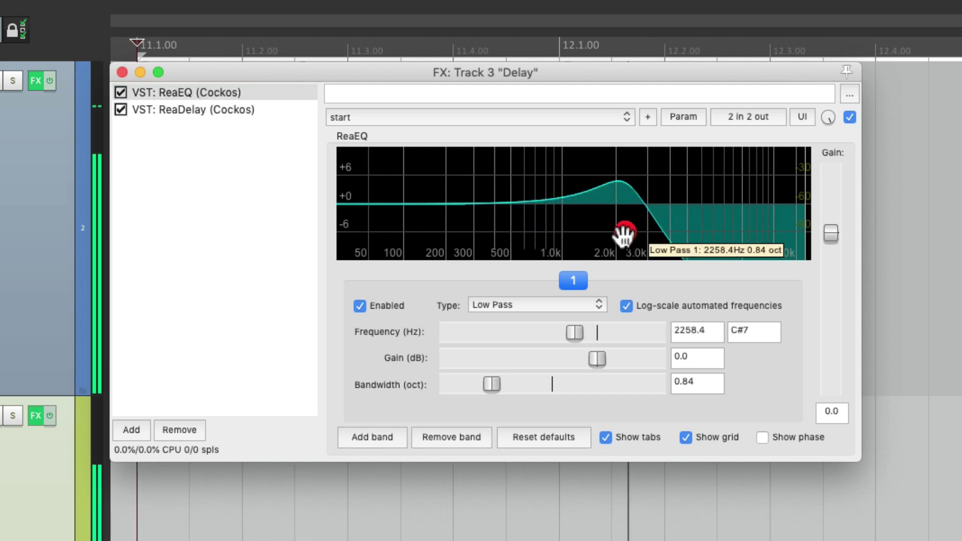
scroll(620, 235, down, 3)
scroll(608, 236, down, 5)
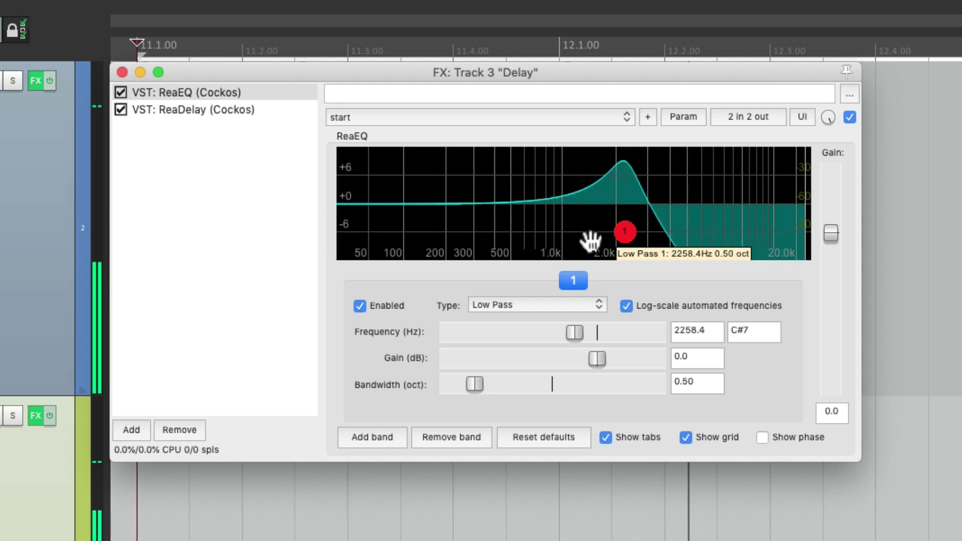
mouse_move(622, 232)
mouse_down()
mouse_move(666, 230)
mouse_move(614, 232)
mouse_up()
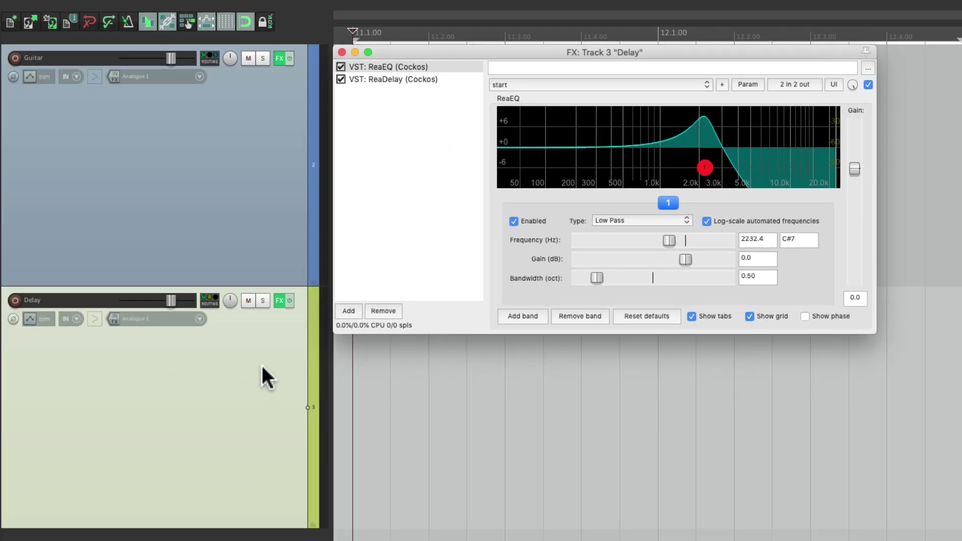
Duplicate the Delay track and pan the two Delay tracks to opposite sides
click(262, 367)
key(super+alt+d)
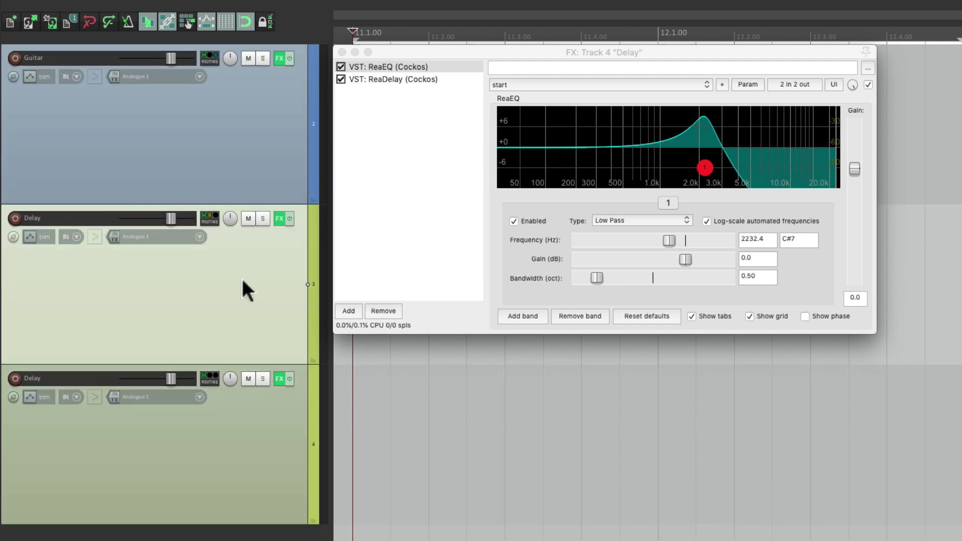
drag(227, 216, 226, 196)
drag(230, 379, 230, 359)
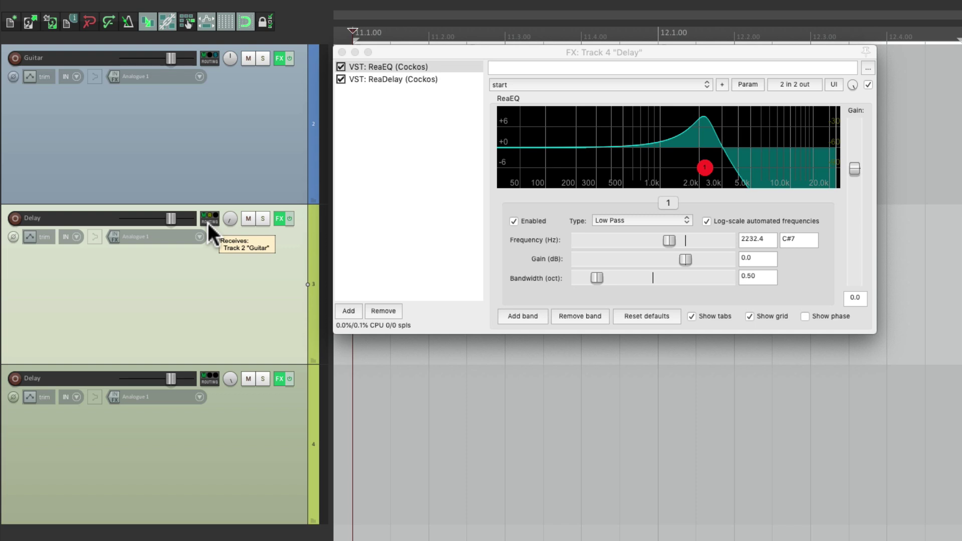
Send track 3 into track 4 at -5.02 dB
drag(209, 224, 283, 433)
click(494, 270)
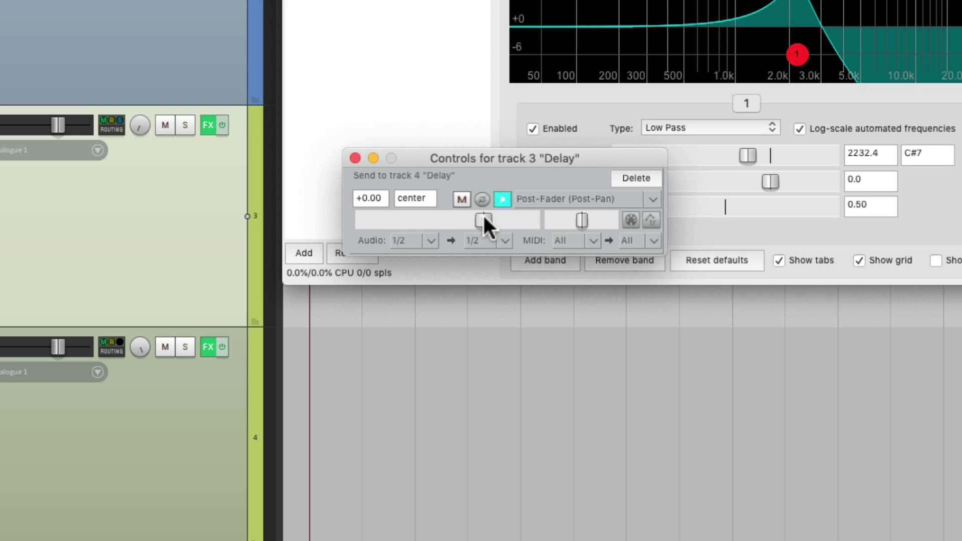
drag(483, 216, 465, 221)
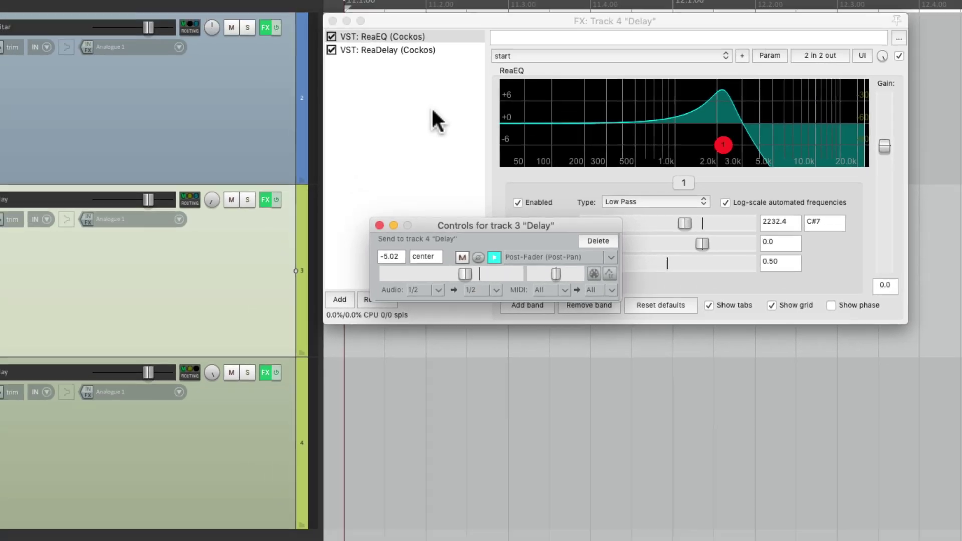
Start playback, solo the Guitar track, and close track 4's FX chain
click(421, 3)
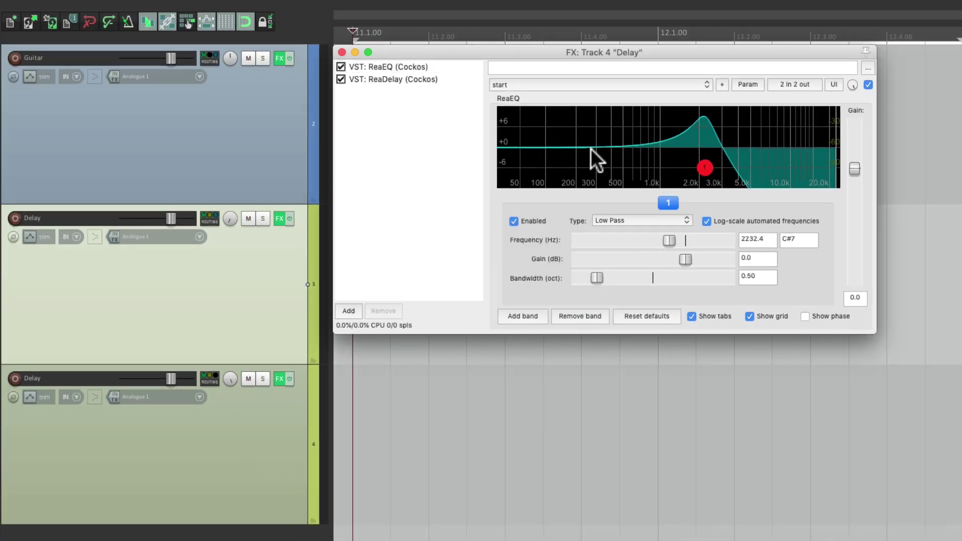
key(space)
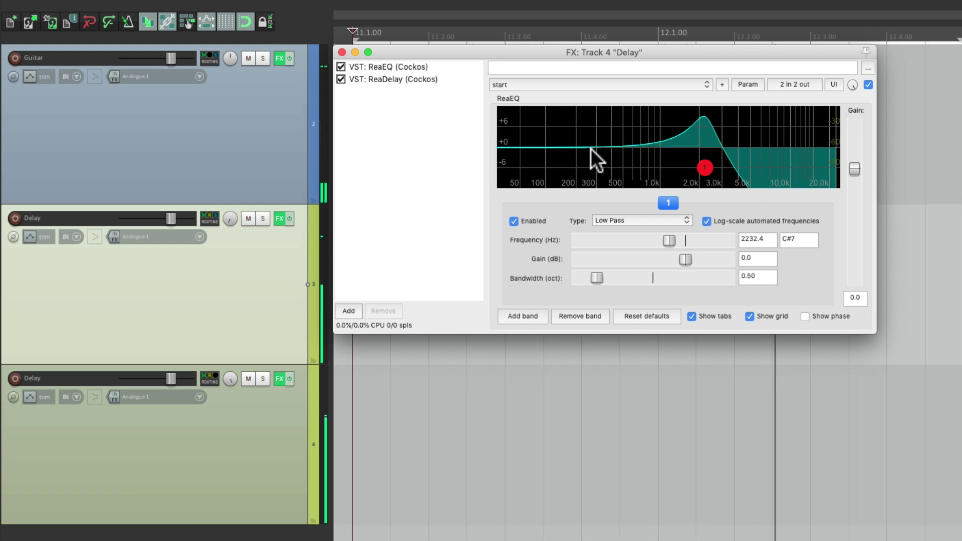
click(262, 58)
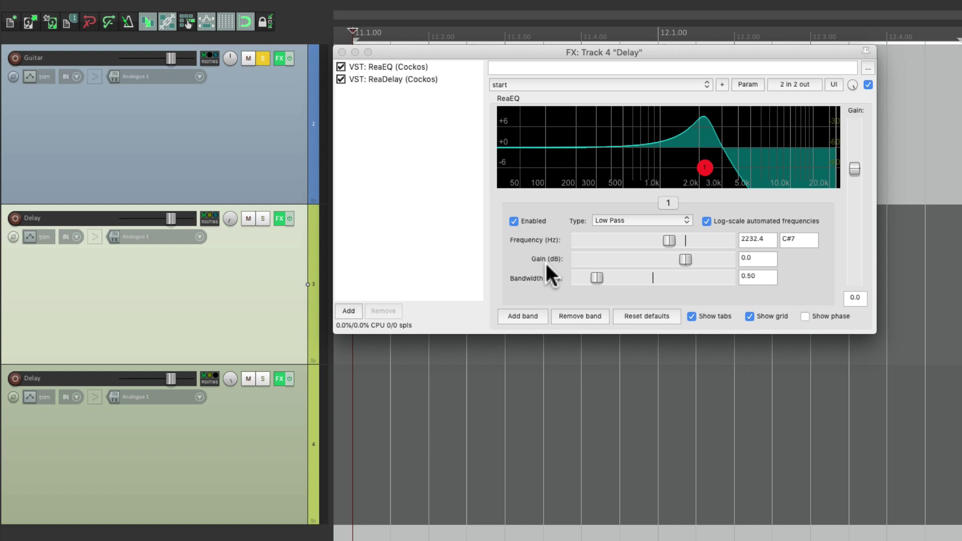
click(345, 58)
click(342, 52)
Float track 3's and track 4's ReaEQ windows side by side over the timeline
click(280, 219)
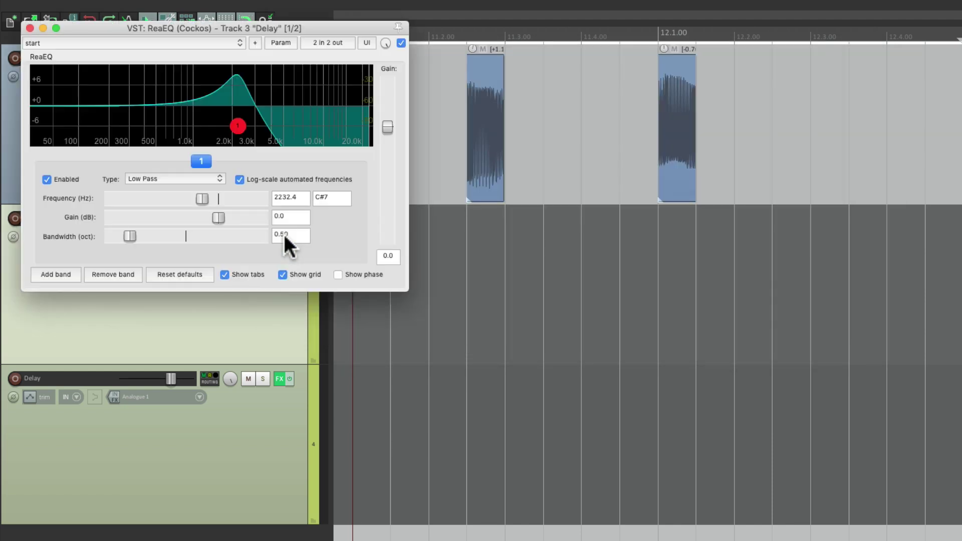
drag(241, 19, 552, 49)
right_click(280, 381)
click(284, 395)
drag(388, 64, 784, 58)
click(396, 190)
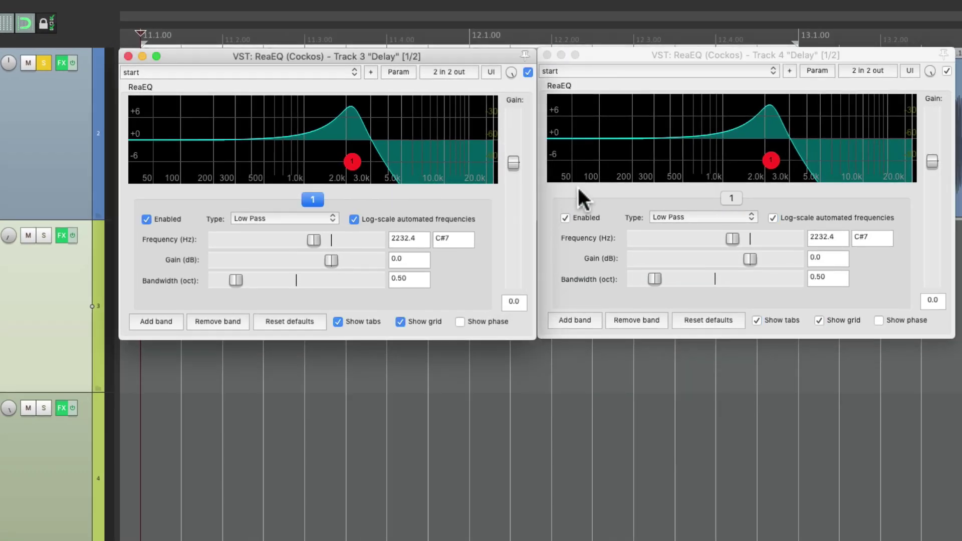
click(600, 192)
While playing, set track 3's low-pass to 2365.2 Hz and track 4's to 2058.7 Hz
key(space)
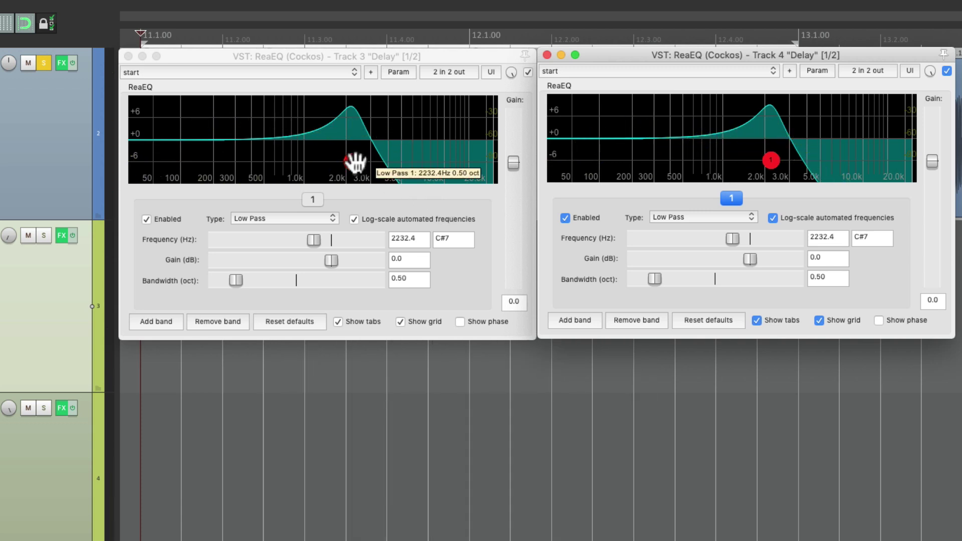
drag(352, 161, 356, 161)
drag(770, 160, 765, 160)
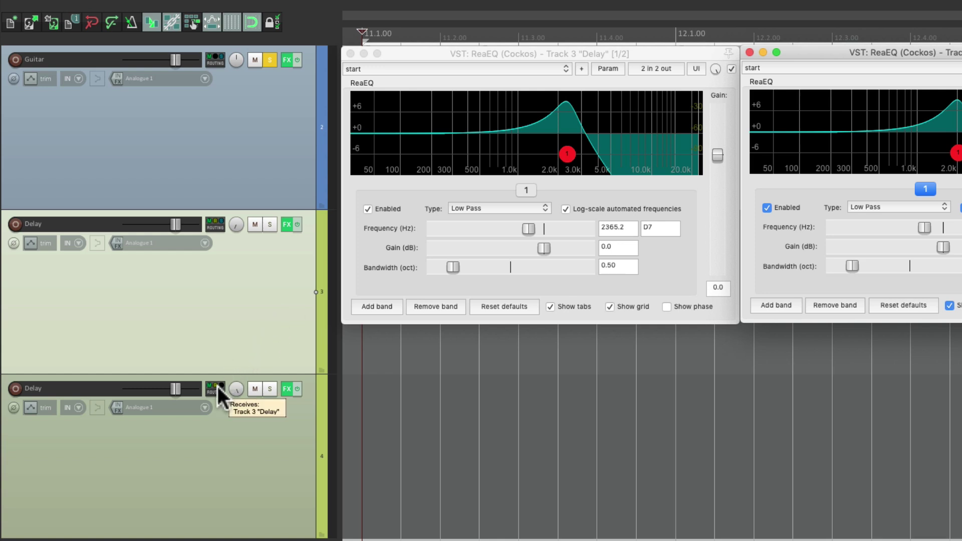
Send track 4 back into track 3 at -5.02 dB
drag(219, 396, 272, 283)
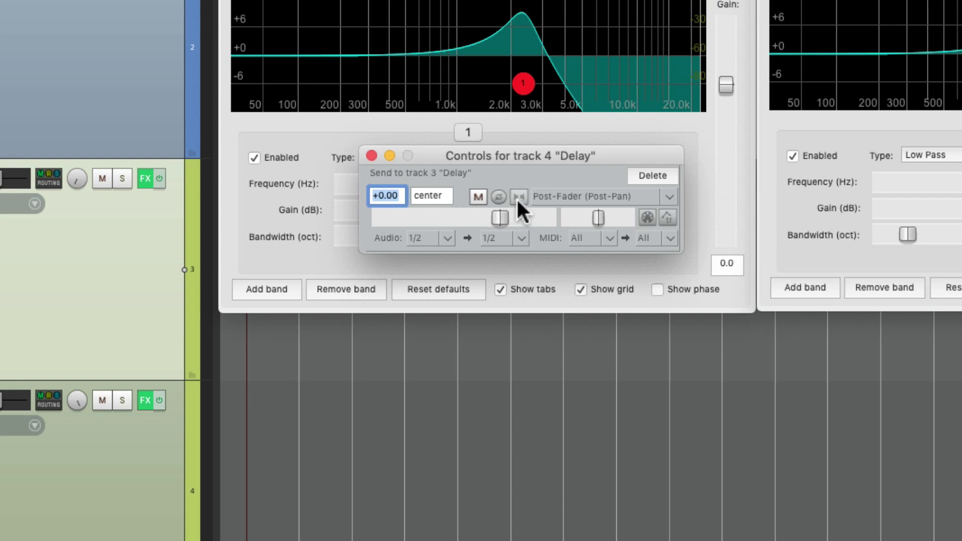
click(518, 197)
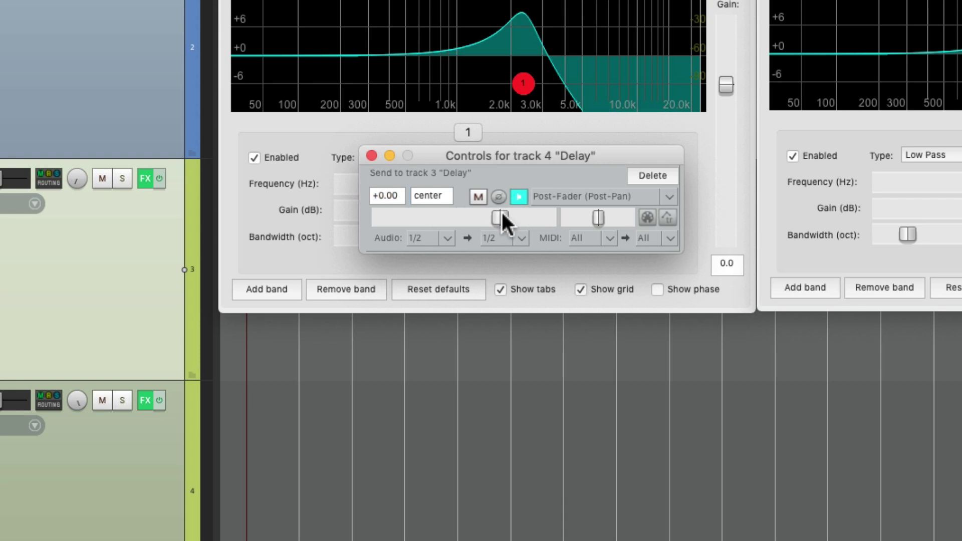
drag(501, 215, 482, 218)
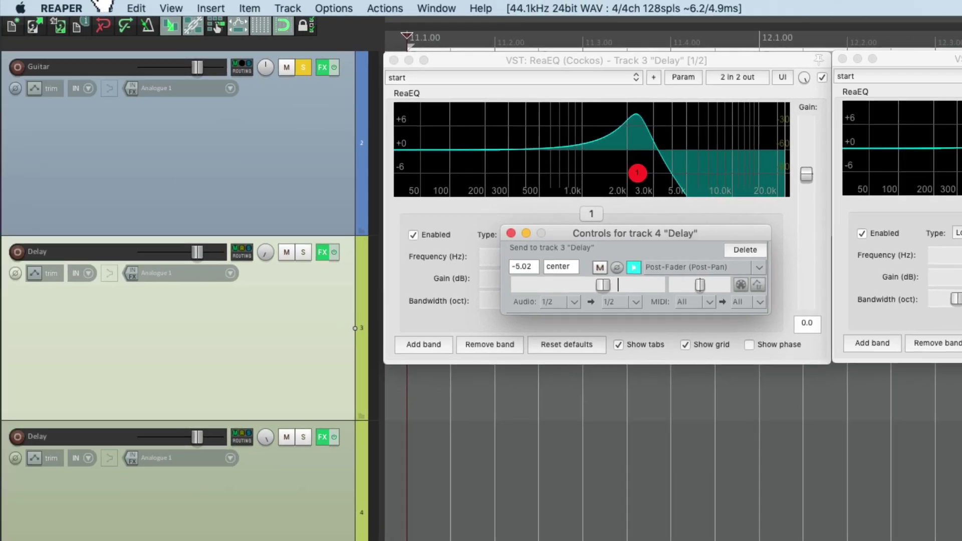
click(103, 8)
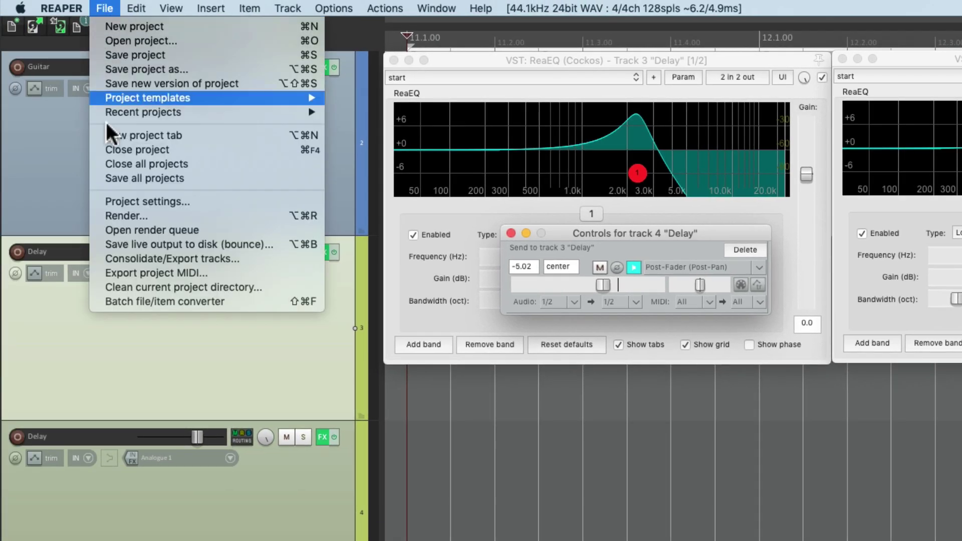
click(96, 199)
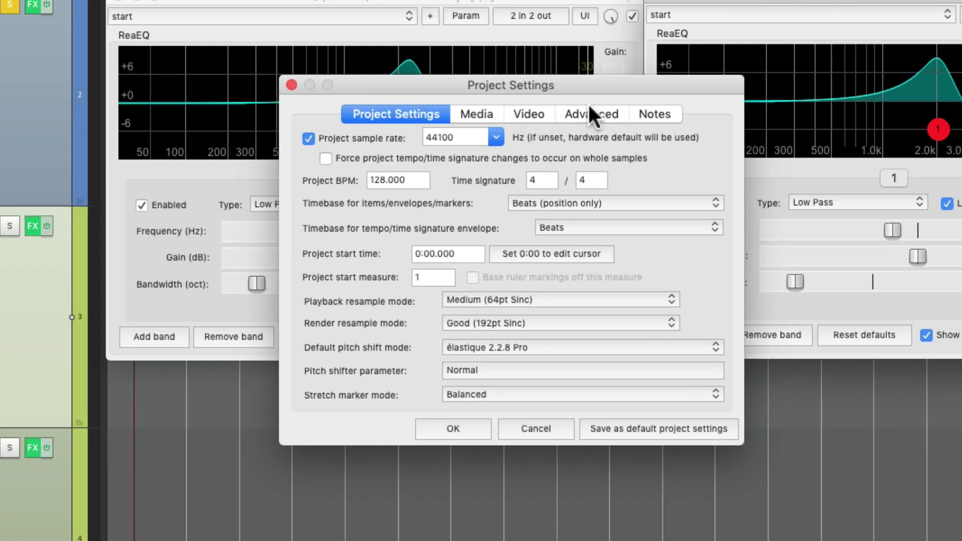
click(592, 113)
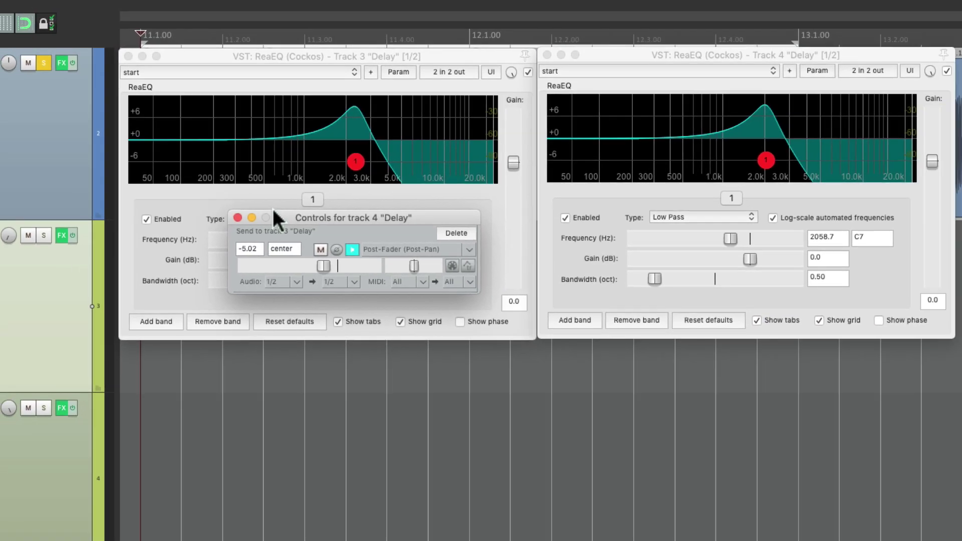
key(super+comma)
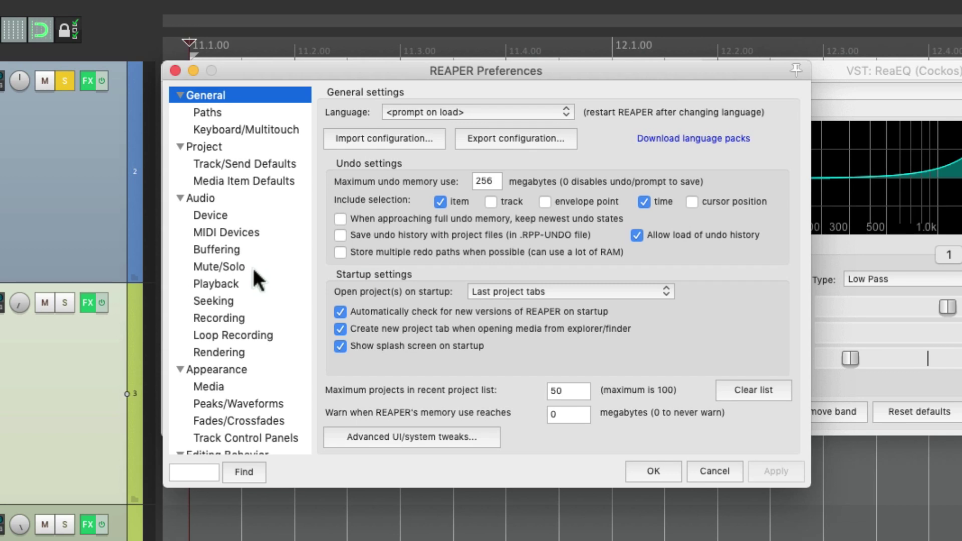
click(254, 271)
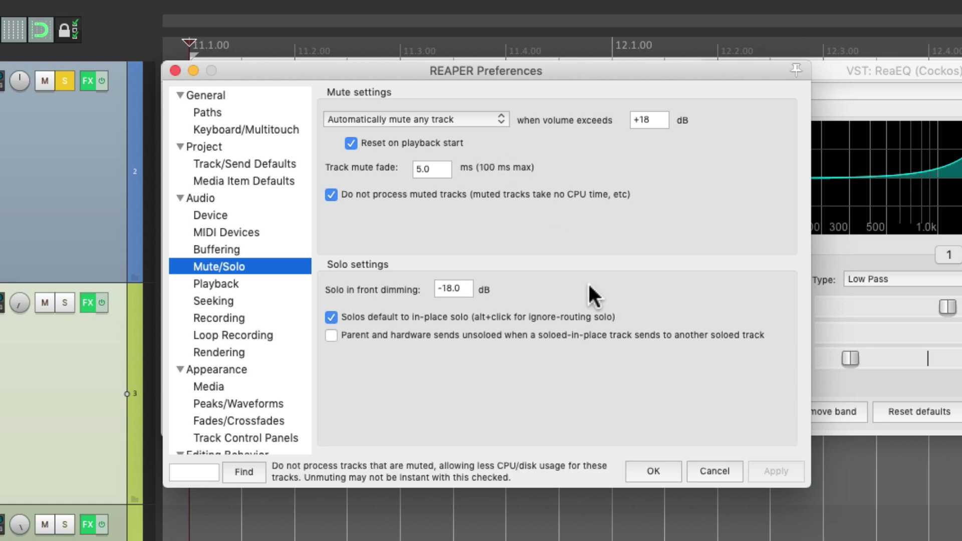
click(640, 469)
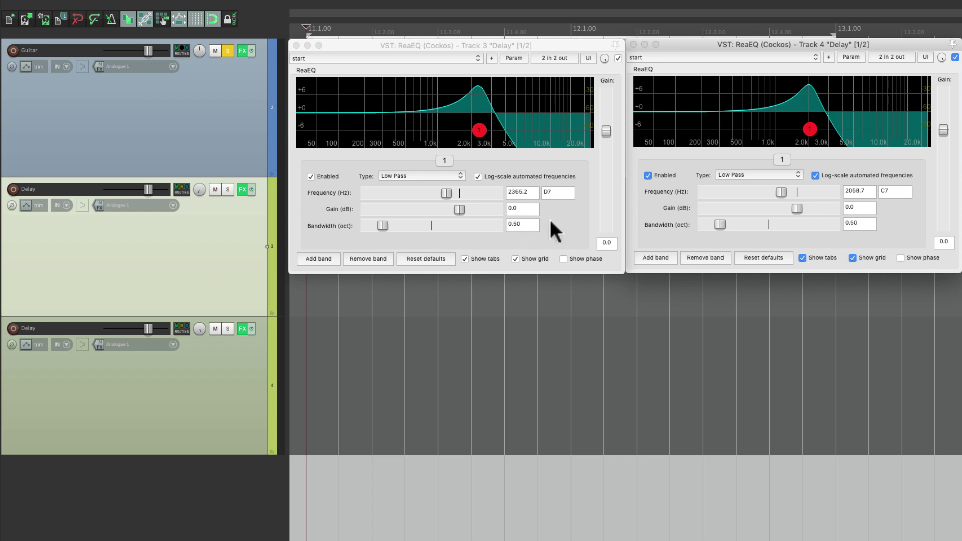
While playing, raise track 3's low-pass to 3048.2 Hz and track 4's to 2844.8 Hz
click(531, 219)
key(space)
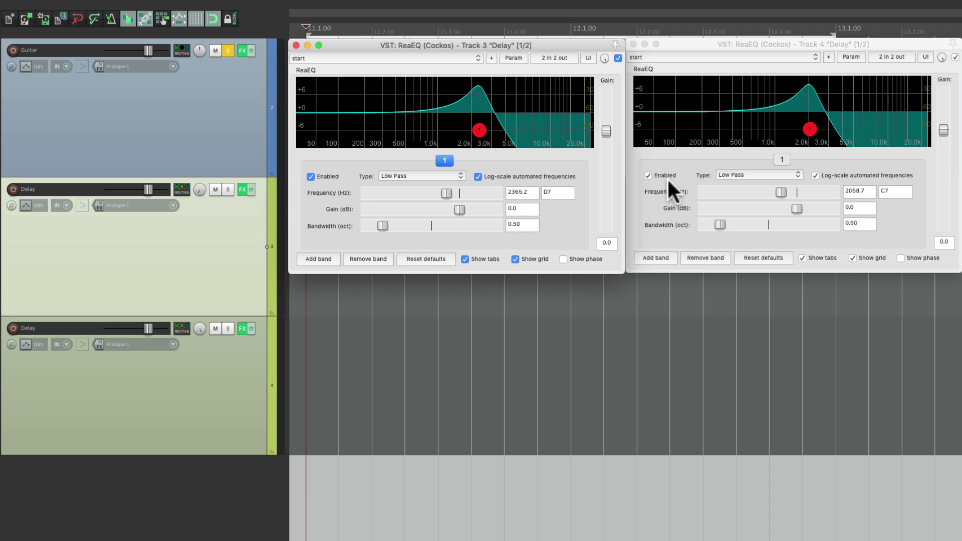
key(space)
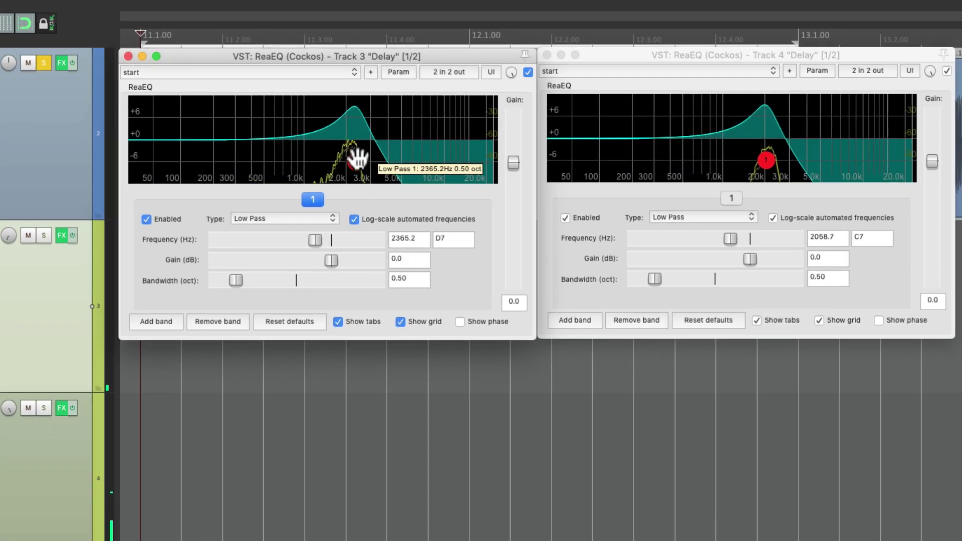
mouse_move(446, 134)
mouse_down()
mouse_move(436, 135)
mouse_move(458, 135)
mouse_up()
drag(368, 158, 370, 158)
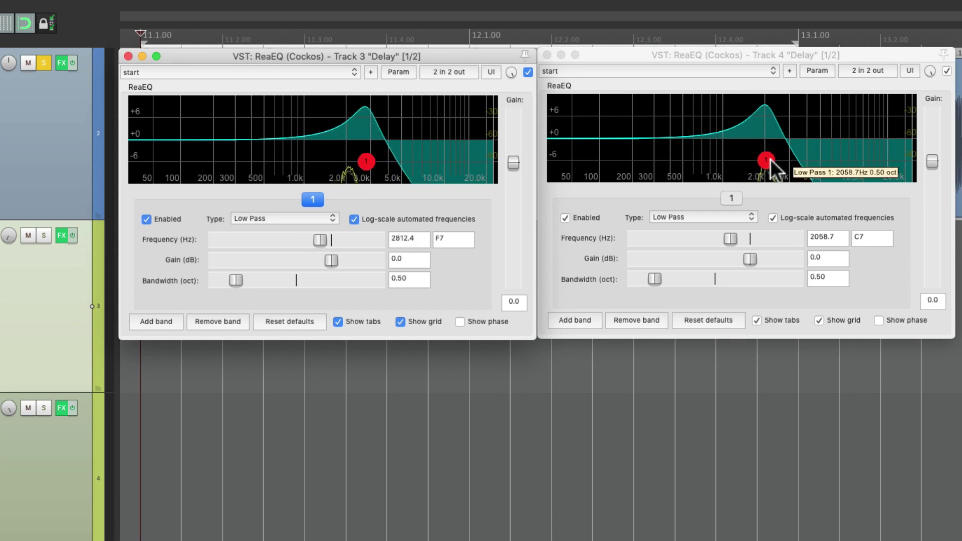
drag(767, 161, 791, 161)
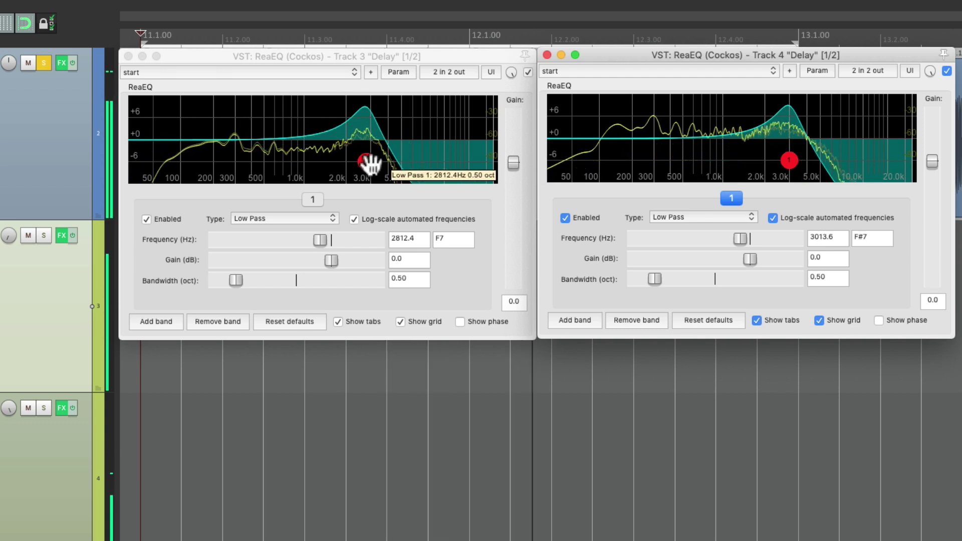
mouse_move(370, 161)
mouse_down()
mouse_move(381, 161)
mouse_move(371, 161)
mouse_up()
drag(791, 160, 786, 159)
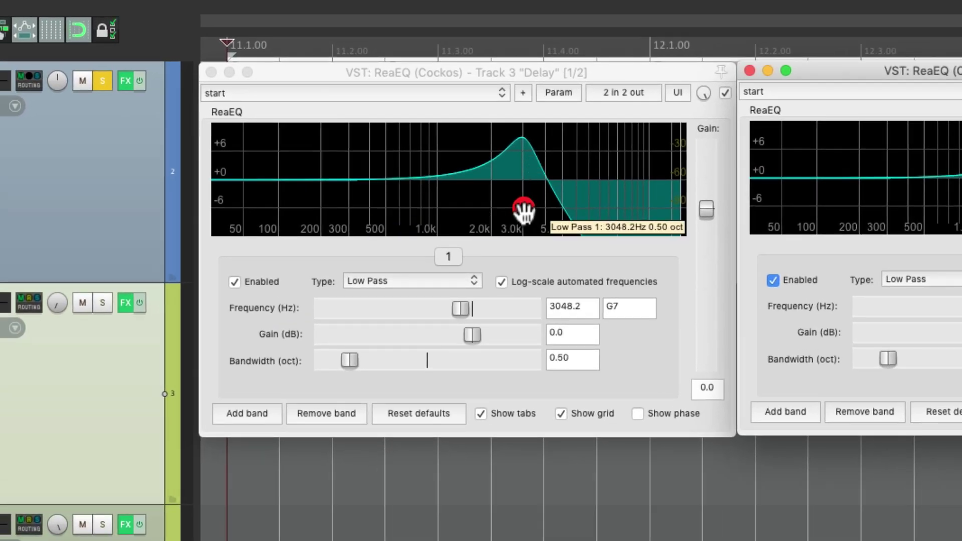
Narrow both Delay tracks' low-pass bands to 0.50-octave bandwidth while auditioning playback
drag(524, 210, 564, 213)
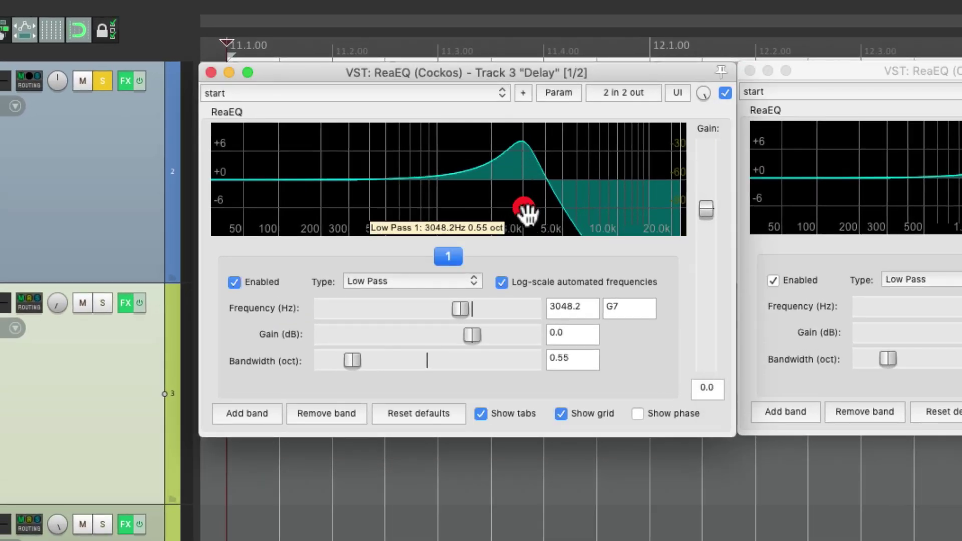
scroll(525, 213, down, 2)
scroll(525, 214, up, 3)
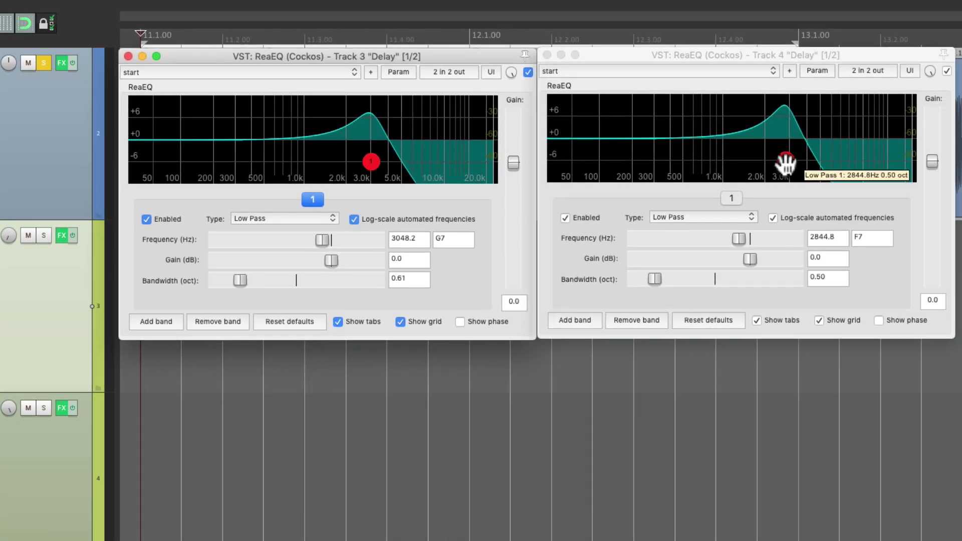
click(787, 162)
scroll(788, 164, up, 2)
key(space)
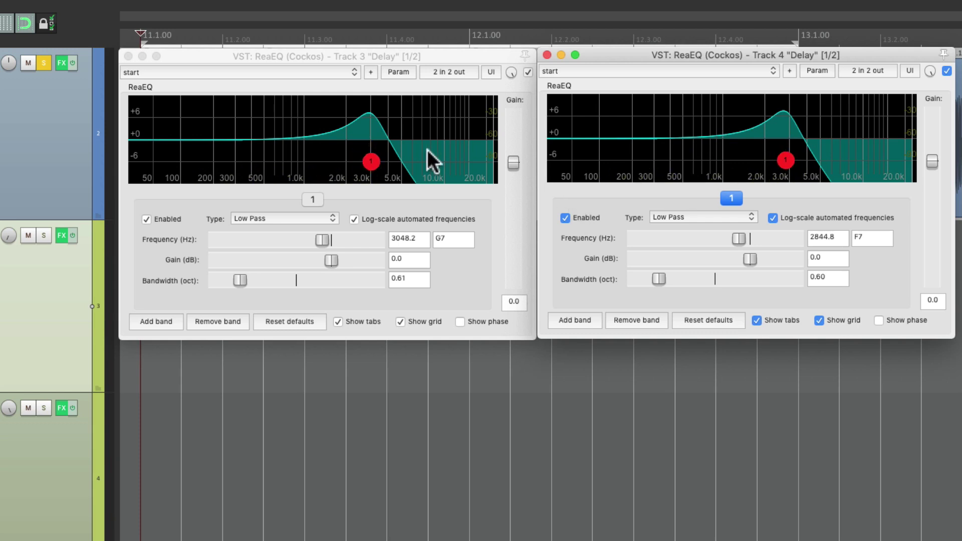
click(371, 162)
scroll(364, 163, down, 4)
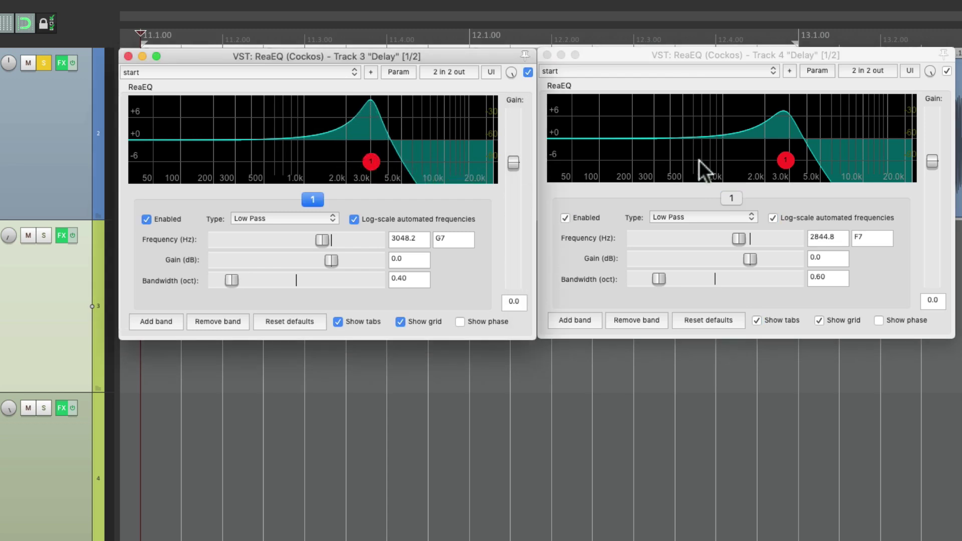
click(786, 160)
scroll(775, 162, down, 4)
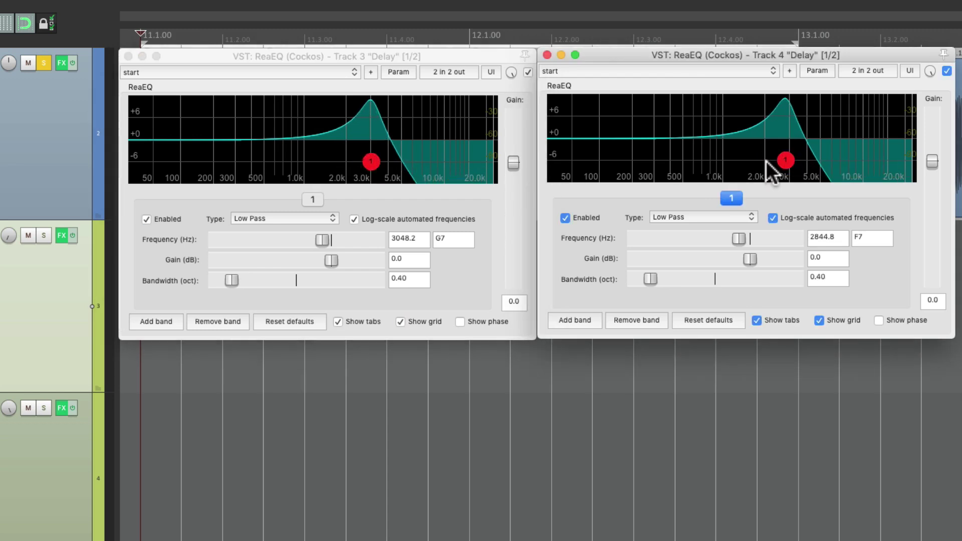
key(space)
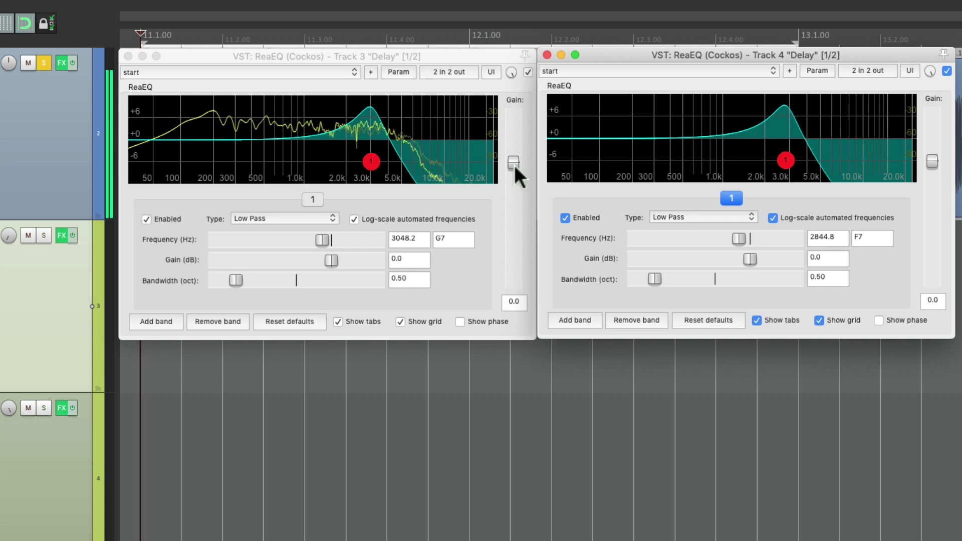
Try adjusting both ReaEQ gains, then reset each to 0.0 dB
drag(511, 159, 509, 155)
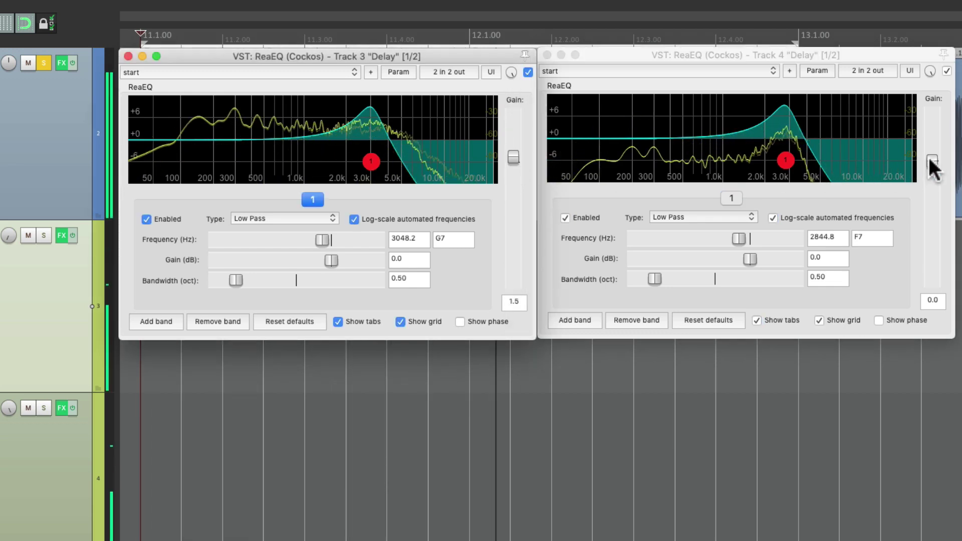
drag(928, 156, 932, 166)
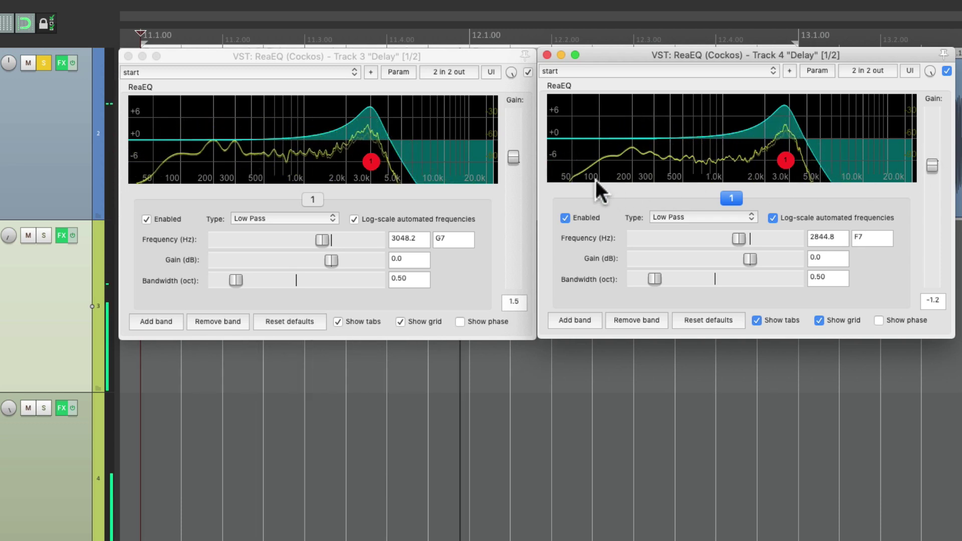
drag(512, 157, 512, 166)
double_click(512, 167)
double_click(932, 165)
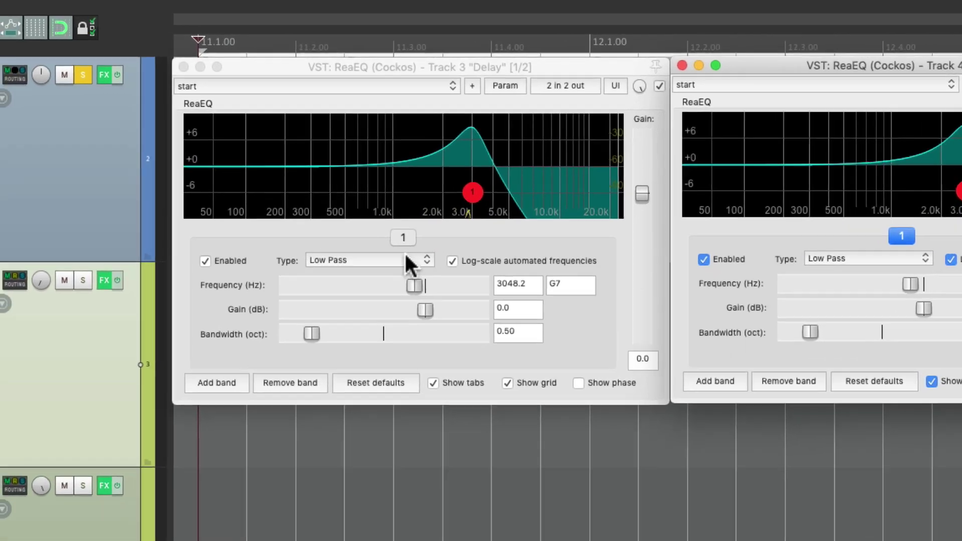
Switch both Delay tracks' ReaEQ bands to High Pass
click(298, 219)
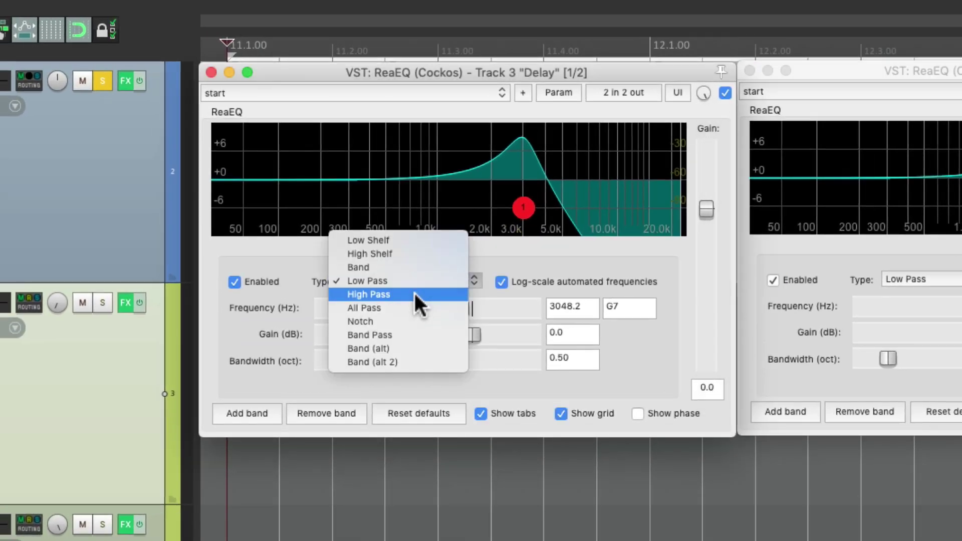
click(414, 291)
click(930, 280)
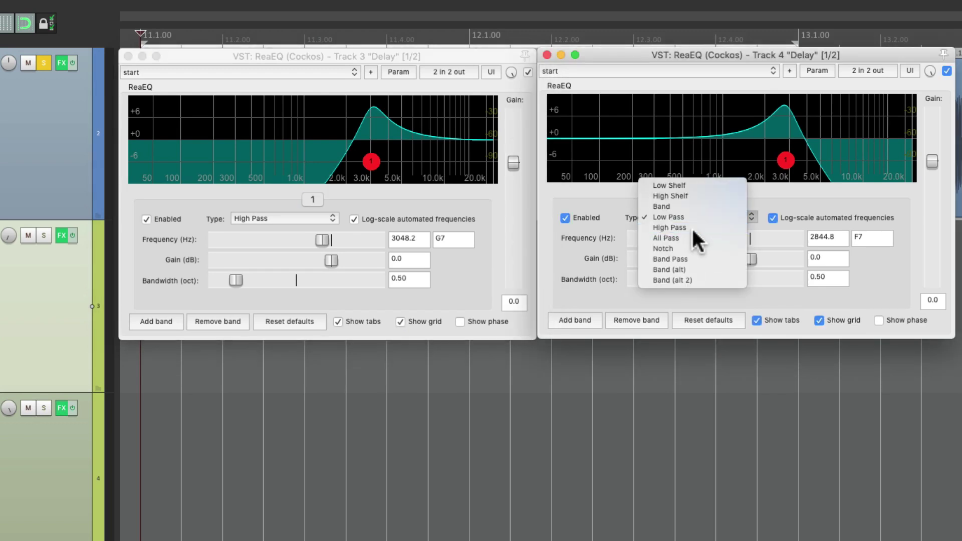
click(690, 228)
Tune the high-pass cutoffs to 528.3 Hz and 961.8 Hz, then unsolo Guitar
drag(365, 158, 284, 161)
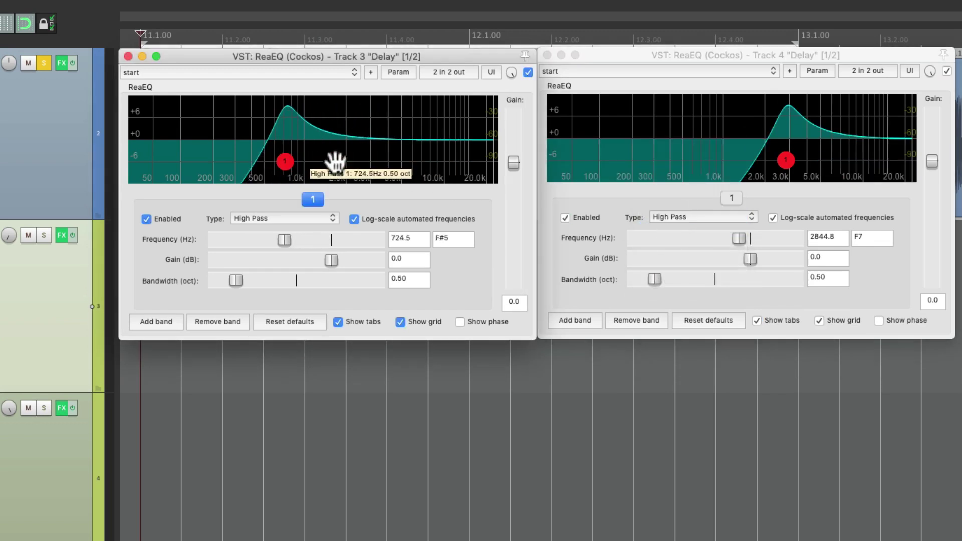
drag(778, 156, 731, 160)
key(space)
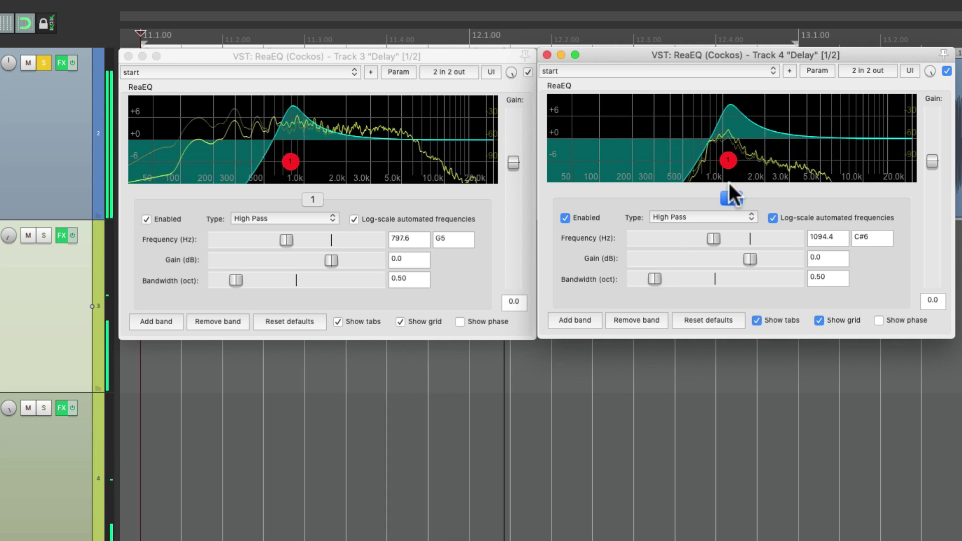
drag(729, 160, 769, 161)
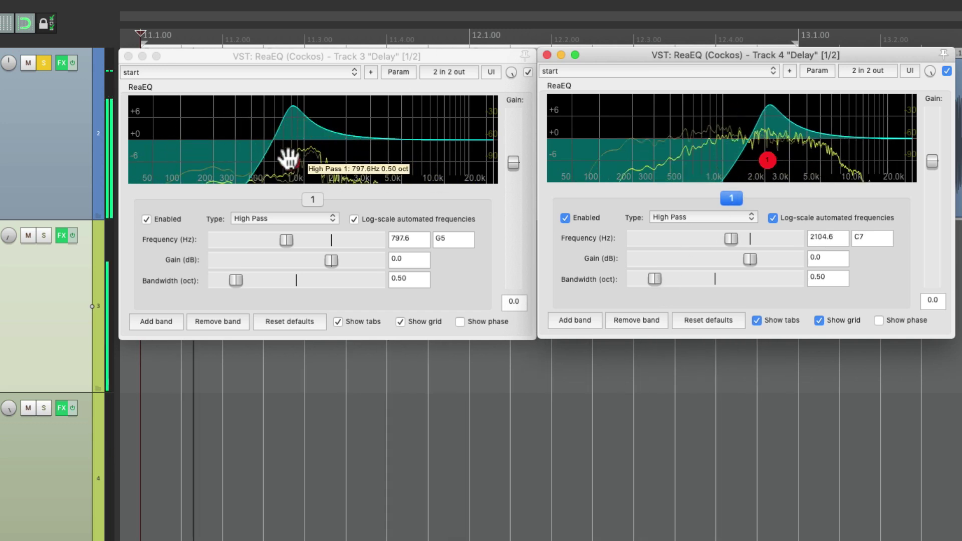
drag(290, 160, 246, 160)
drag(768, 161, 723, 165)
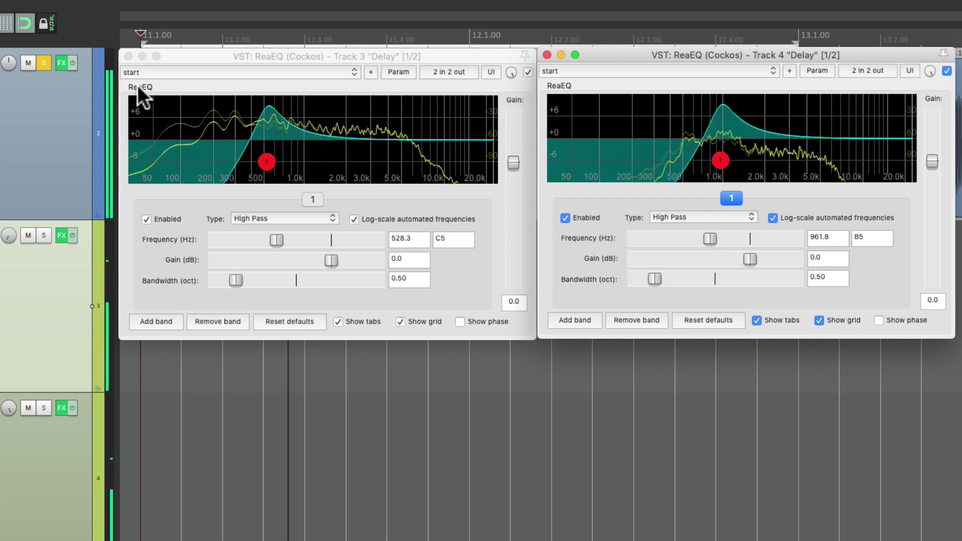
click(43, 63)
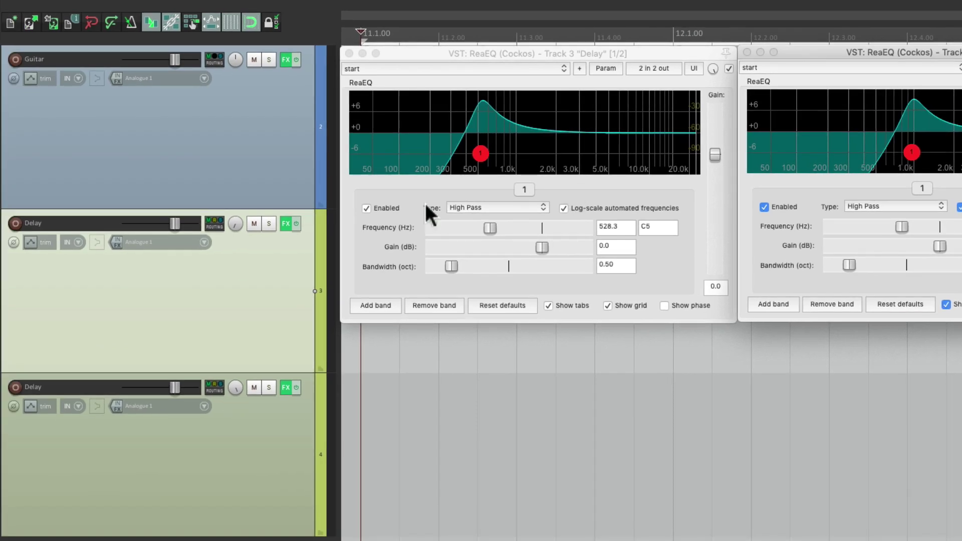
Check track 3's ReaDelay length, set track 4's musical length to 1.5, and close the chain
click(287, 222)
click(810, 172)
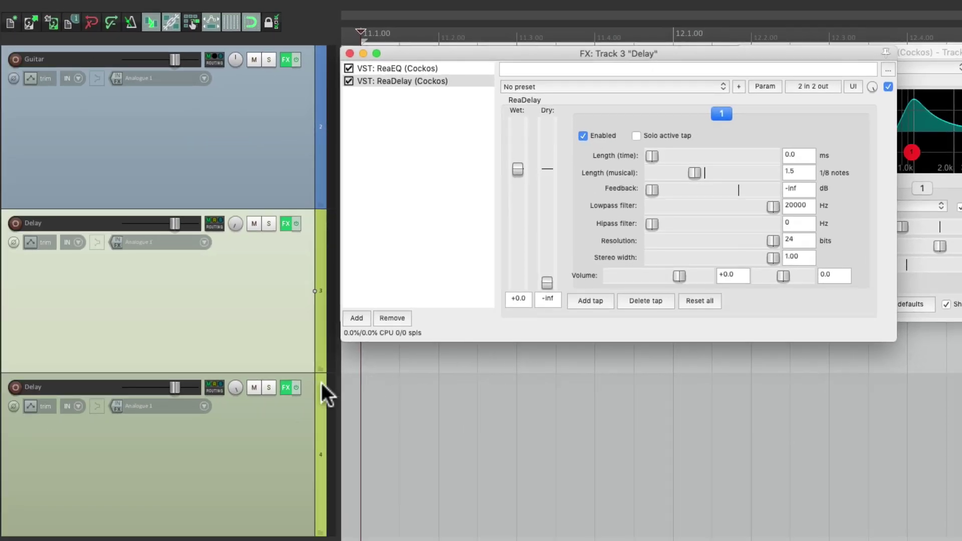
click(283, 385)
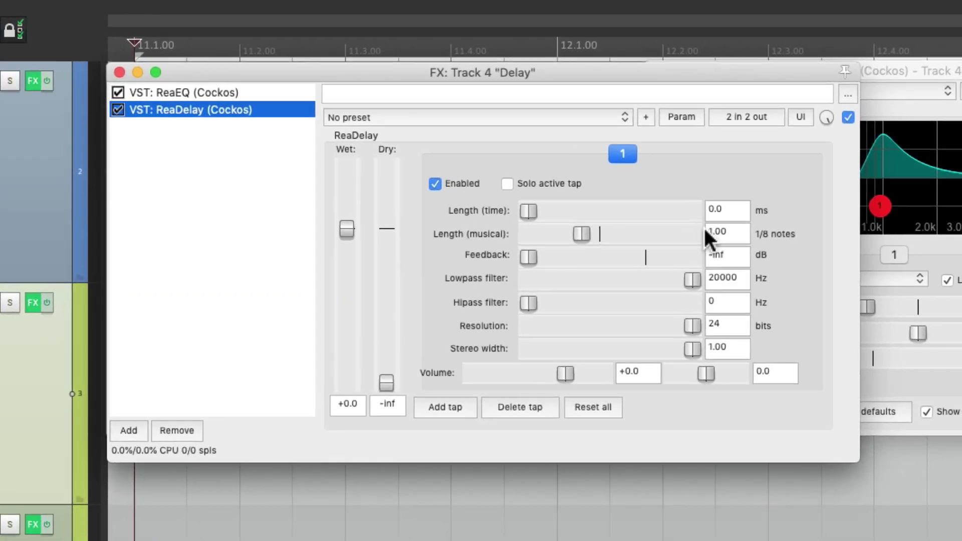
click(717, 234)
text(1)
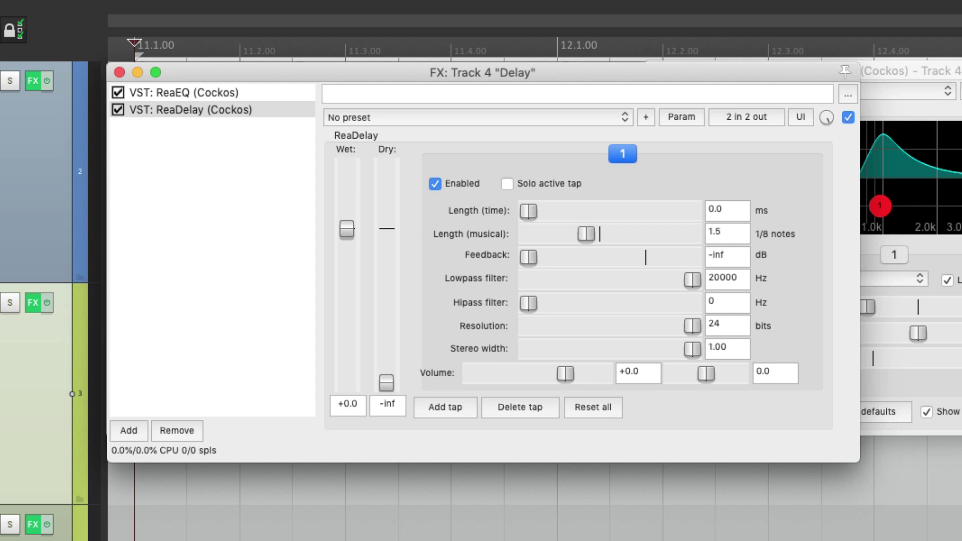
click(120, 72)
Nudge the EQ cutoffs up to 568.4 Hz on Track 3 and 1069.9 Hz on Track 4
click(359, 195)
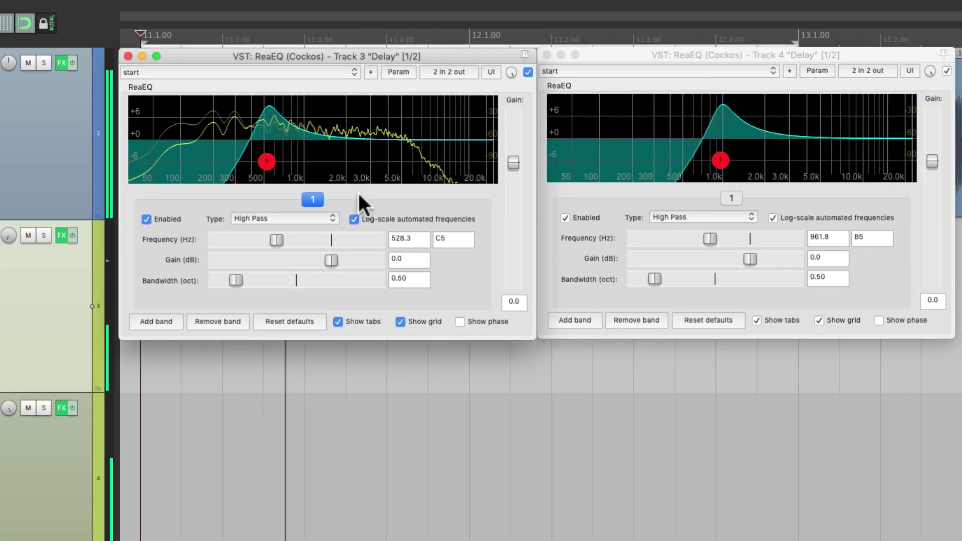
click(623, 209)
drag(266, 163, 271, 161)
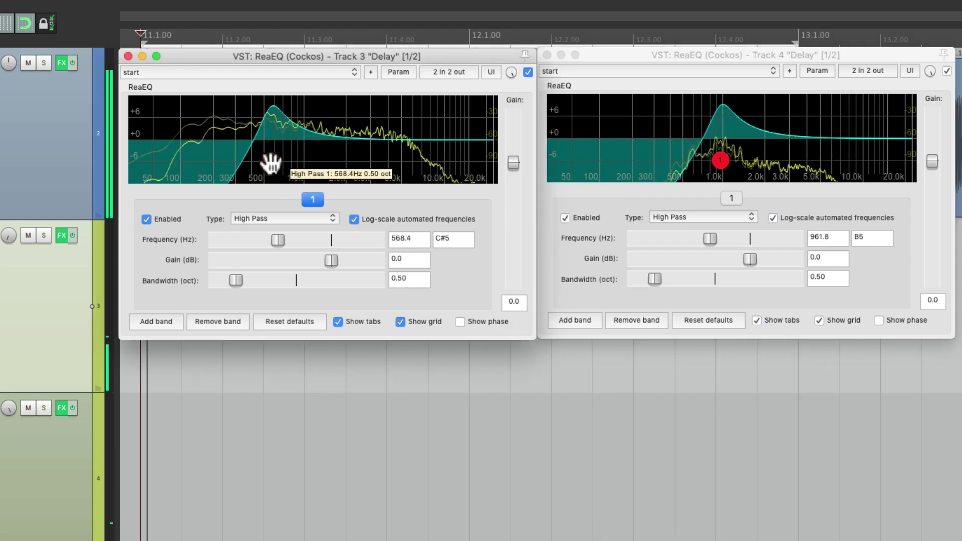
drag(717, 159, 726, 161)
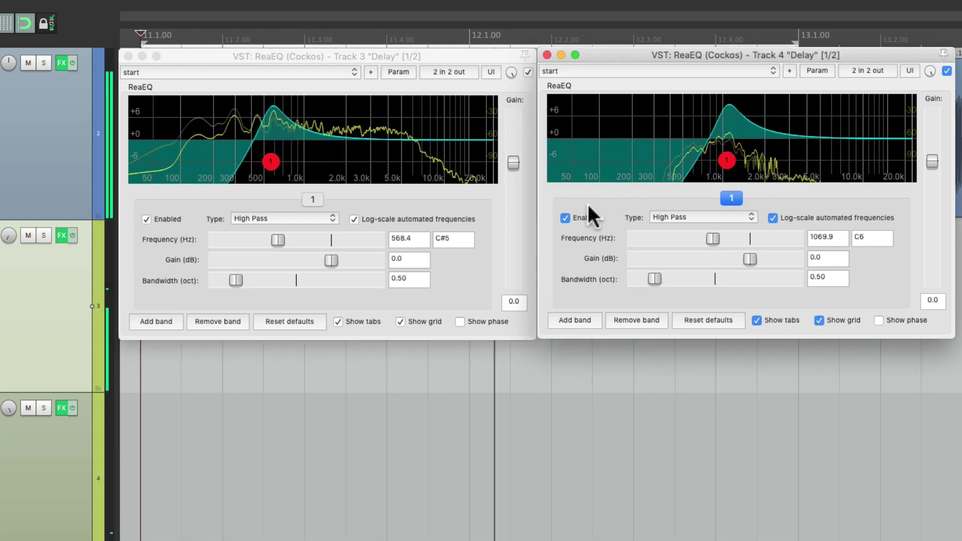
Make each band Low Pass, at 2290.8 Hz on Track 3 and 2204.1 Hz on Track 4
click(287, 217)
click(290, 208)
drag(271, 161, 354, 161)
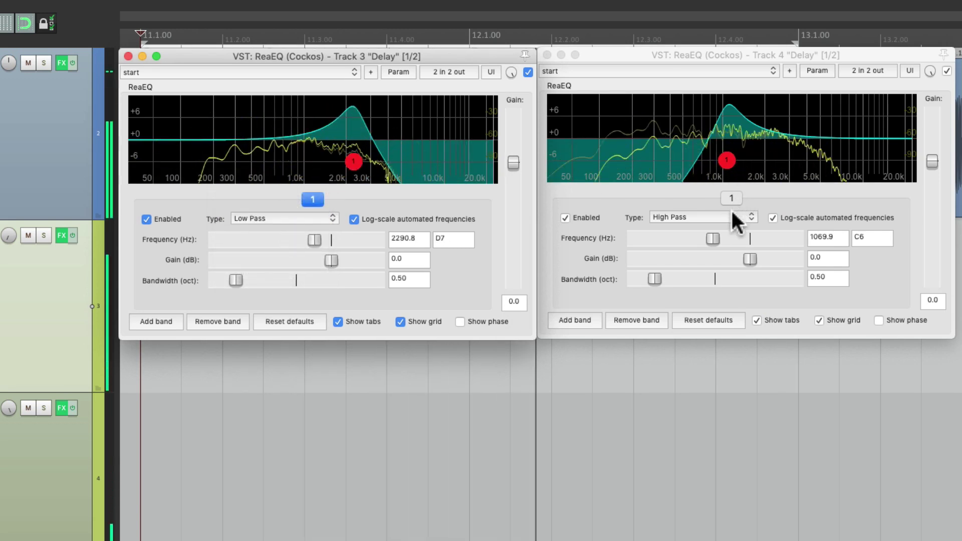
click(731, 212)
click(713, 206)
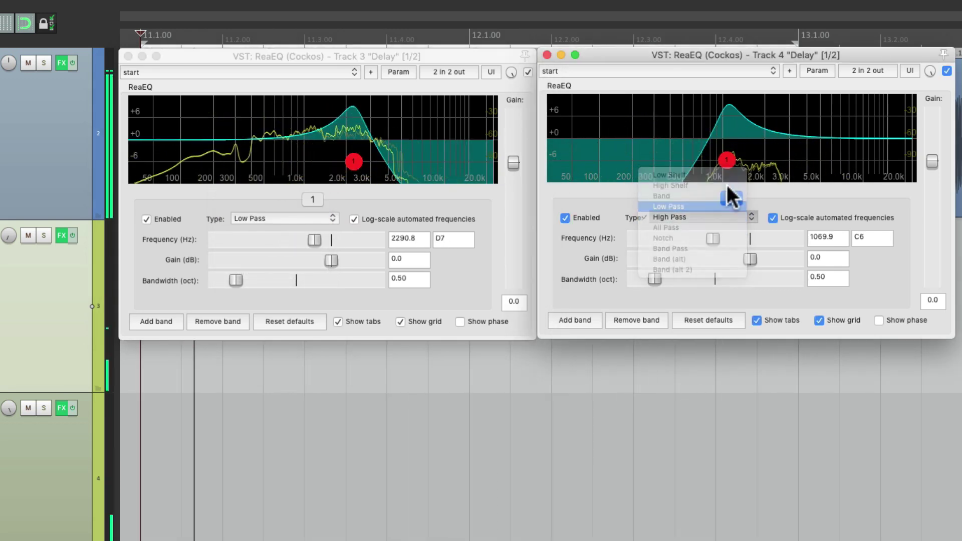
drag(728, 158, 779, 161)
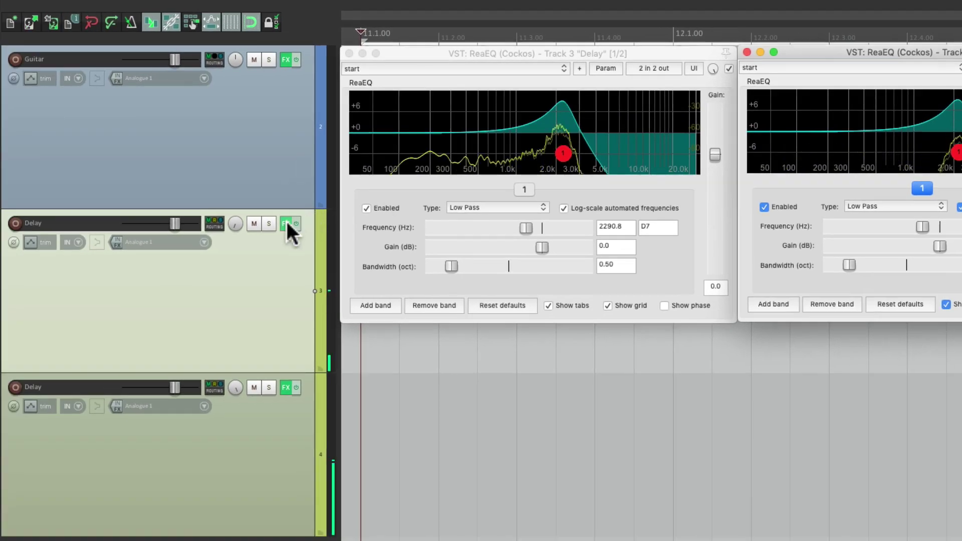
Enter 2 as ReaDelay's musical length in Track 3's and Track 4's FX chains, then close them
click(286, 224)
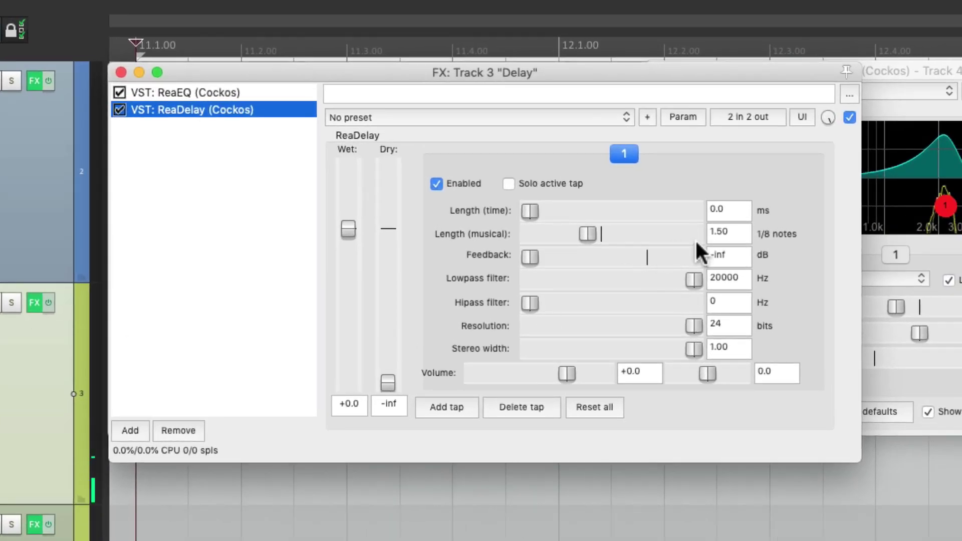
click(727, 233)
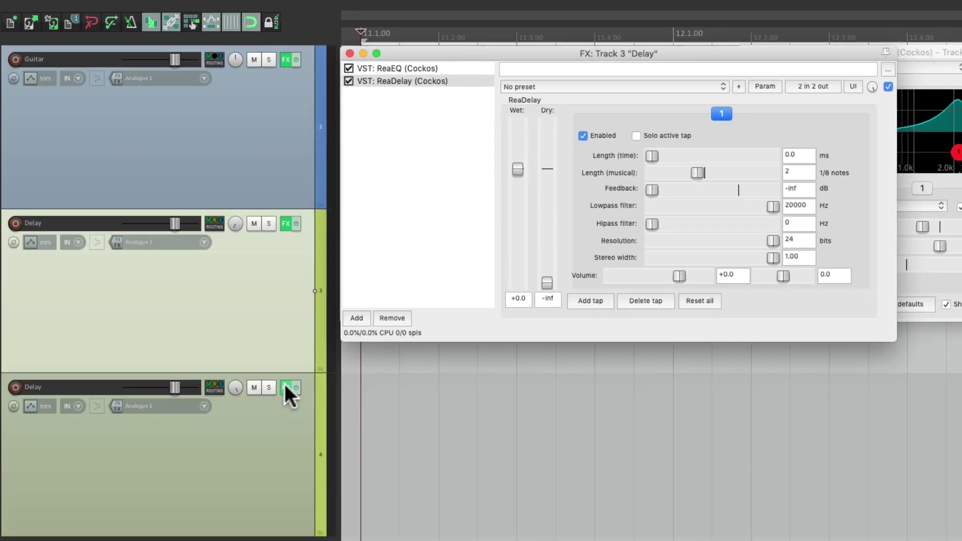
click(286, 387)
click(799, 173)
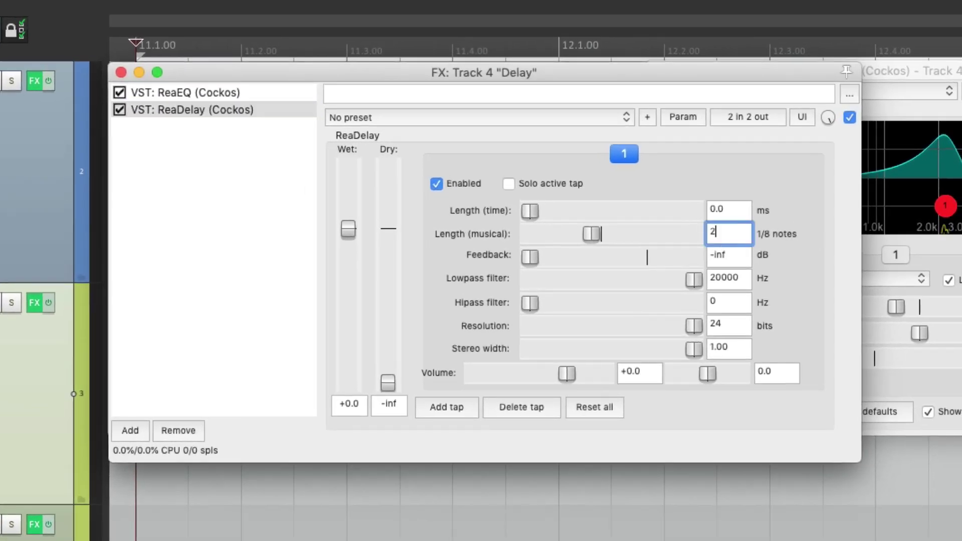
click(121, 72)
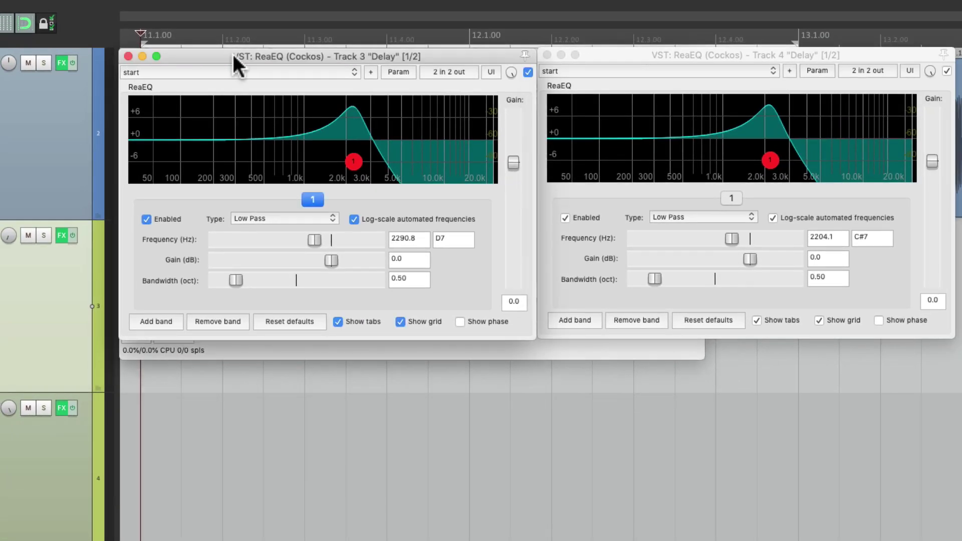
Start playback and move the low-pass nodes to 2371.7 Hz (Track 3) and 2474.5 Hz (Track 4)
key(space)
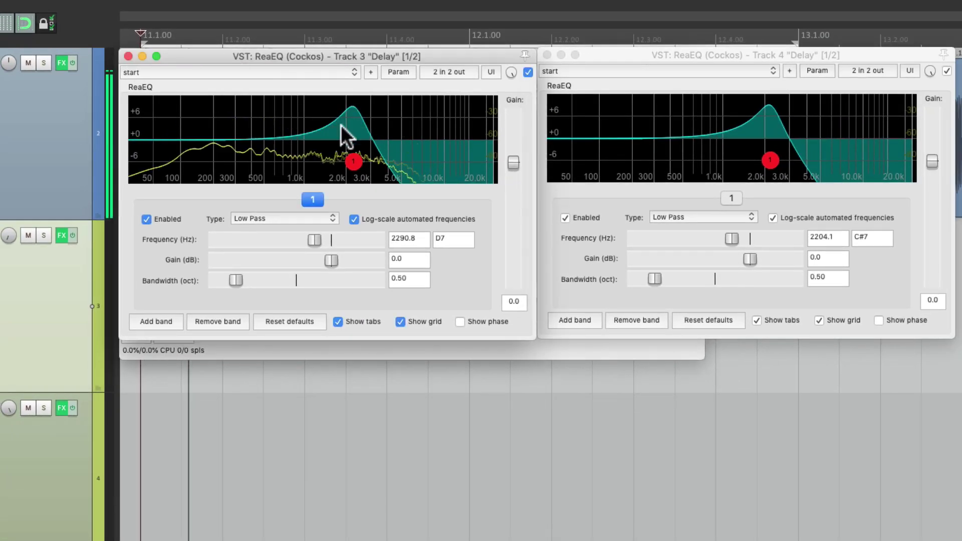
drag(354, 161, 356, 161)
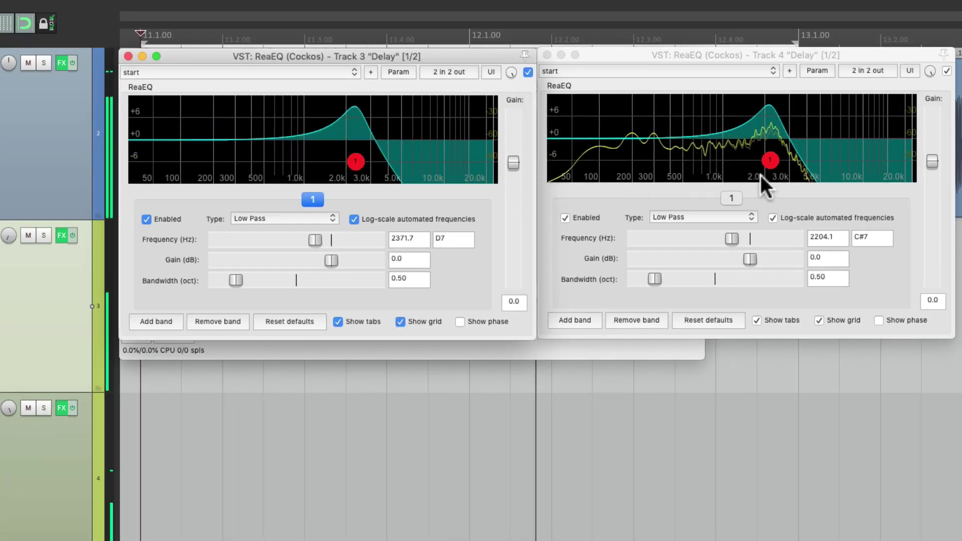
drag(768, 159, 776, 159)
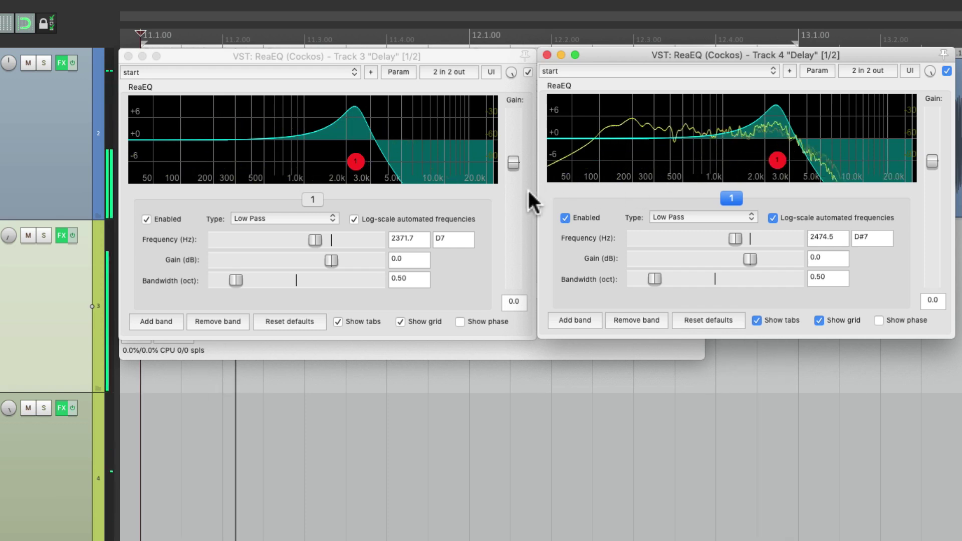
click(511, 161)
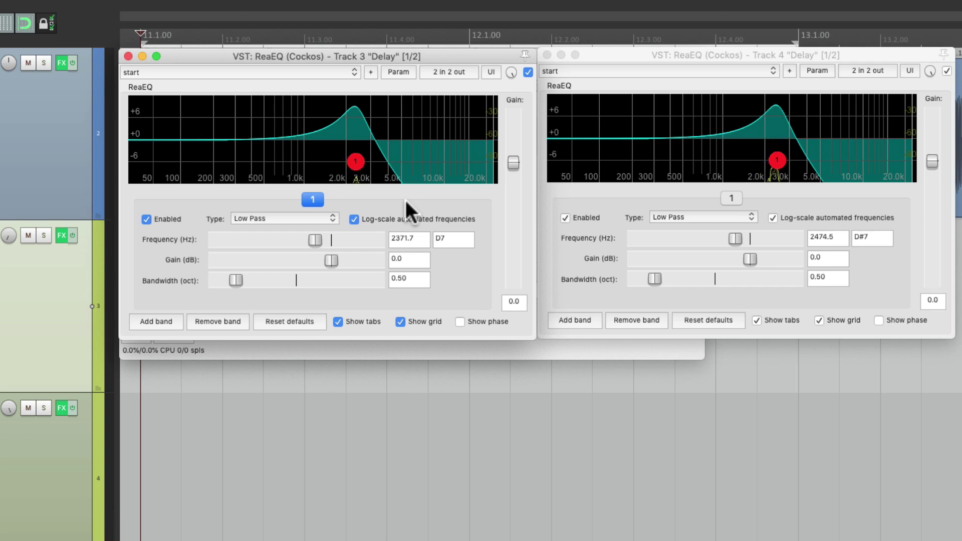
Close the EQ windows and remove ReaEQ from Track 3's effect chain
click(129, 55)
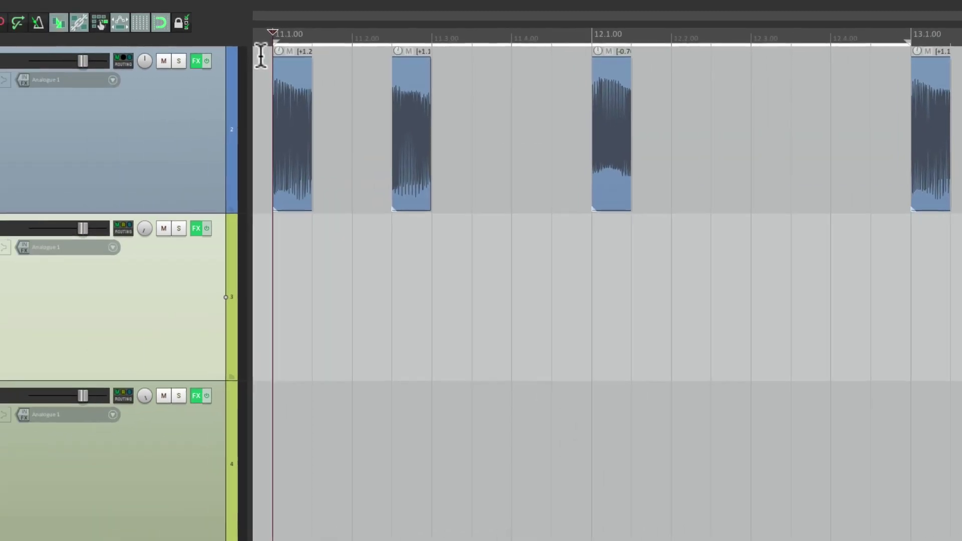
click(287, 224)
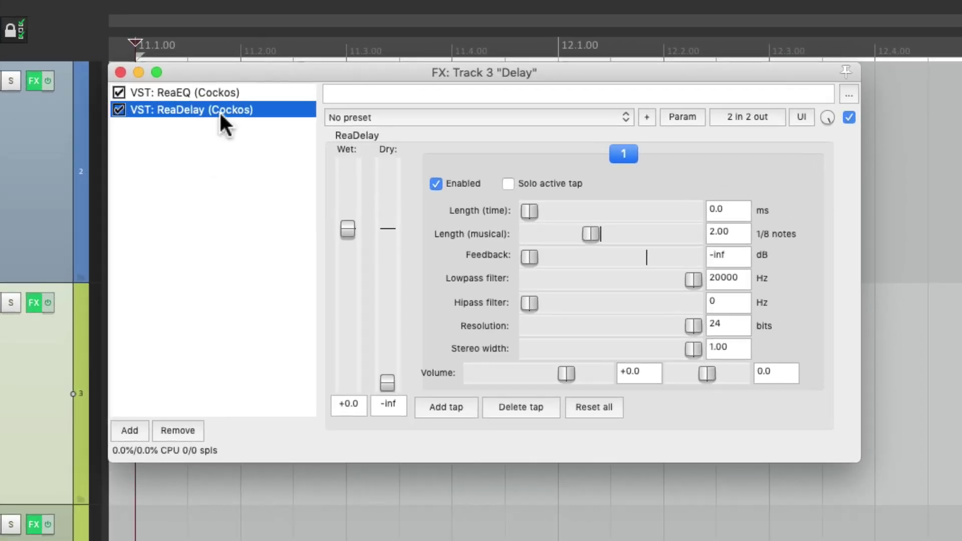
click(428, 66)
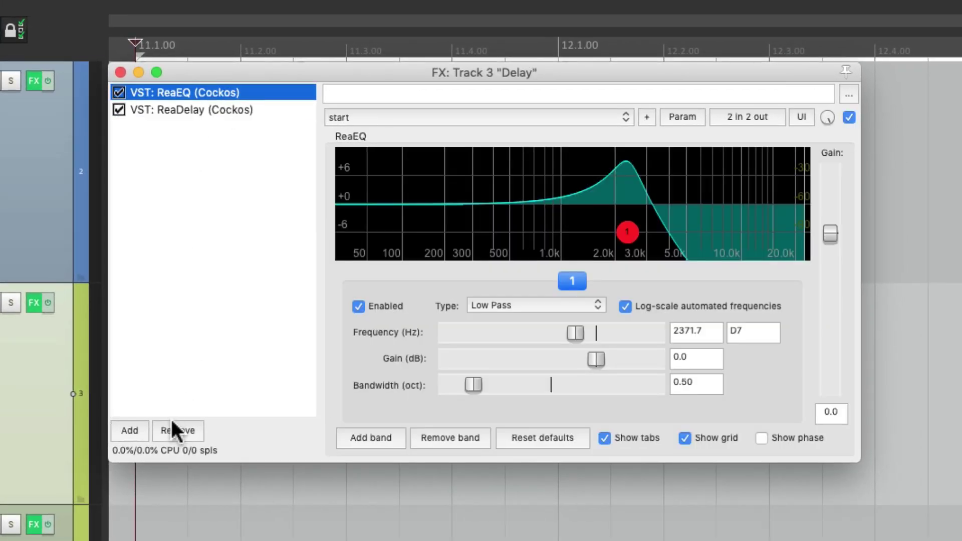
click(173, 432)
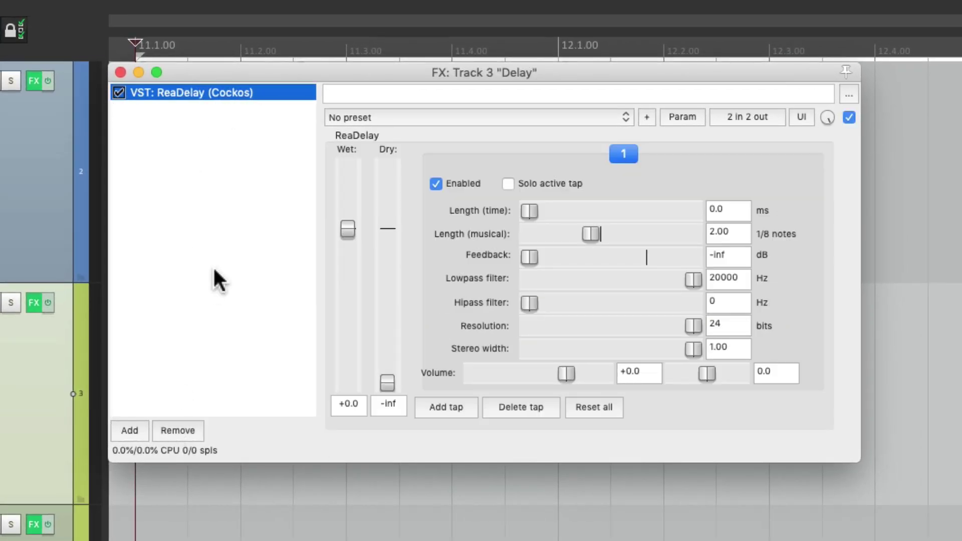
Add JS: Chorus to Track 3's chain, placed before ReaDelay
double_click(213, 266)
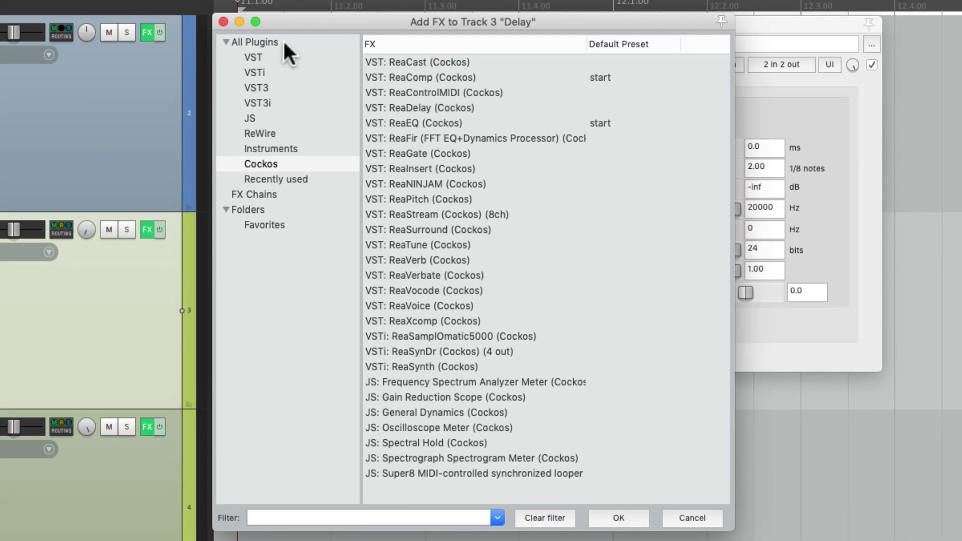
click(284, 43)
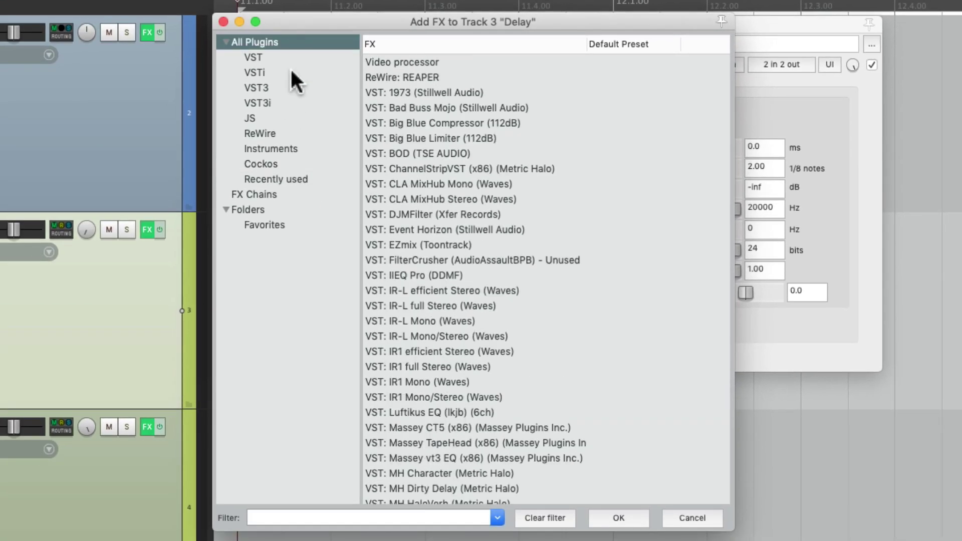
click(319, 518)
text(d)
text(horus)
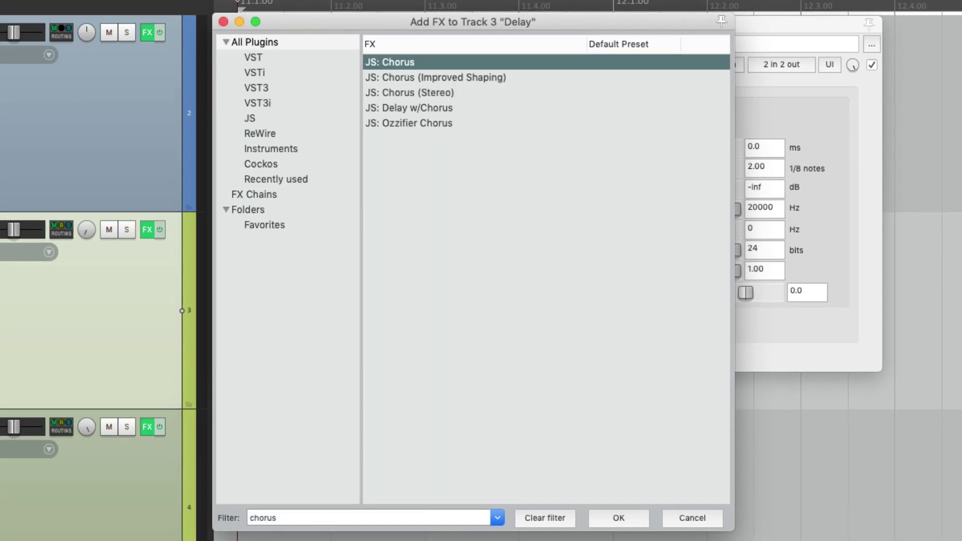
double_click(413, 67)
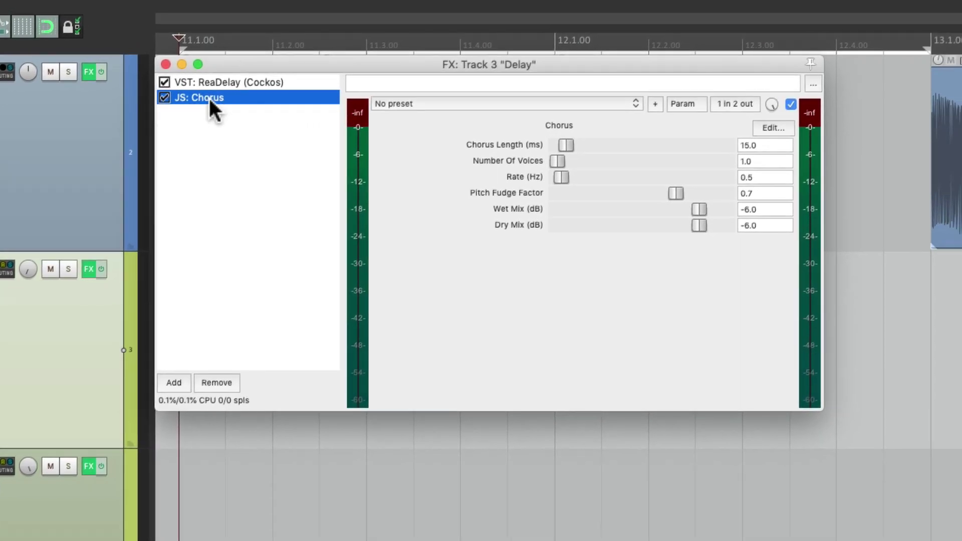
mouse_move(210, 100)
mouse_down()
mouse_move(217, 82)
mouse_move(221, 93)
mouse_up()
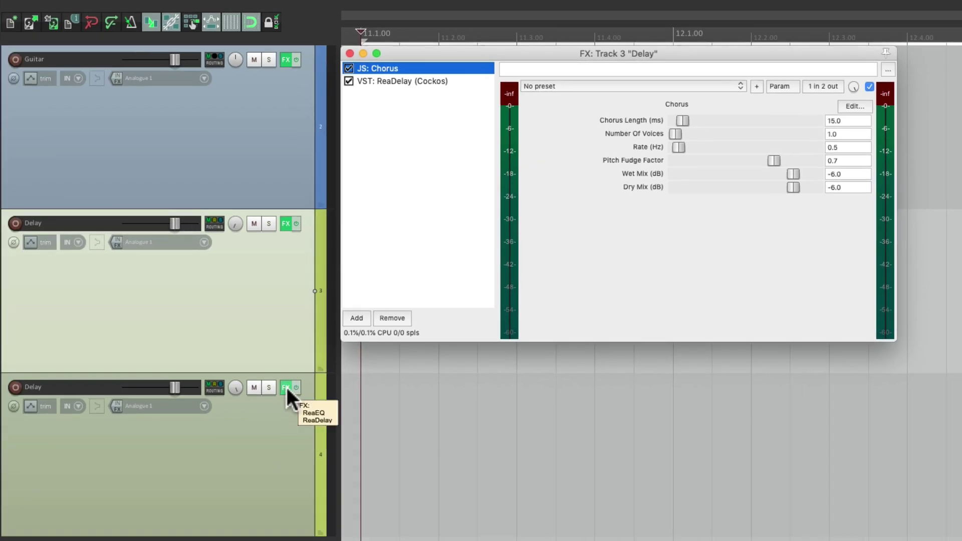
Paste JS: Chorus into Track 4's chain before ReaDelay, delete its ReaEQ, and play to audition
click(288, 389)
key(ctrl+v)
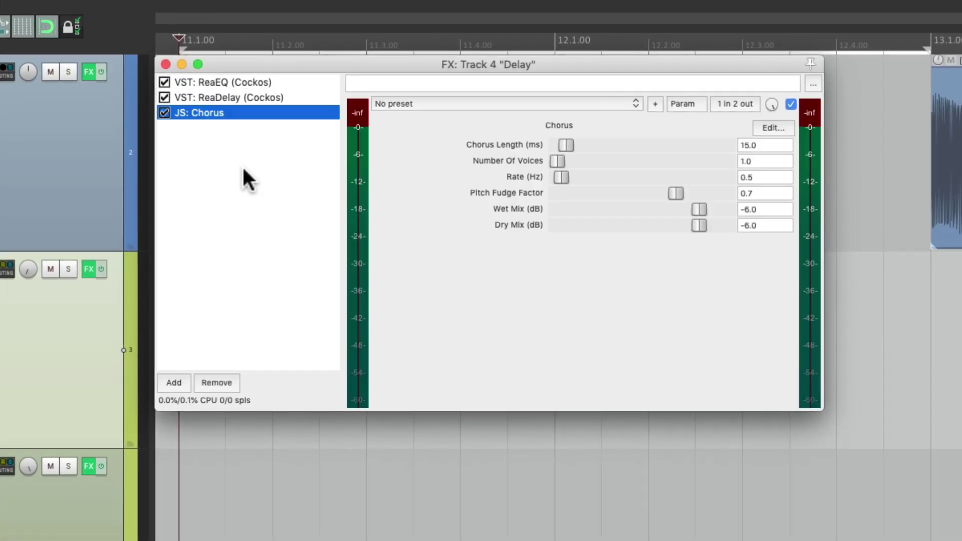
drag(205, 112, 207, 95)
click(220, 81)
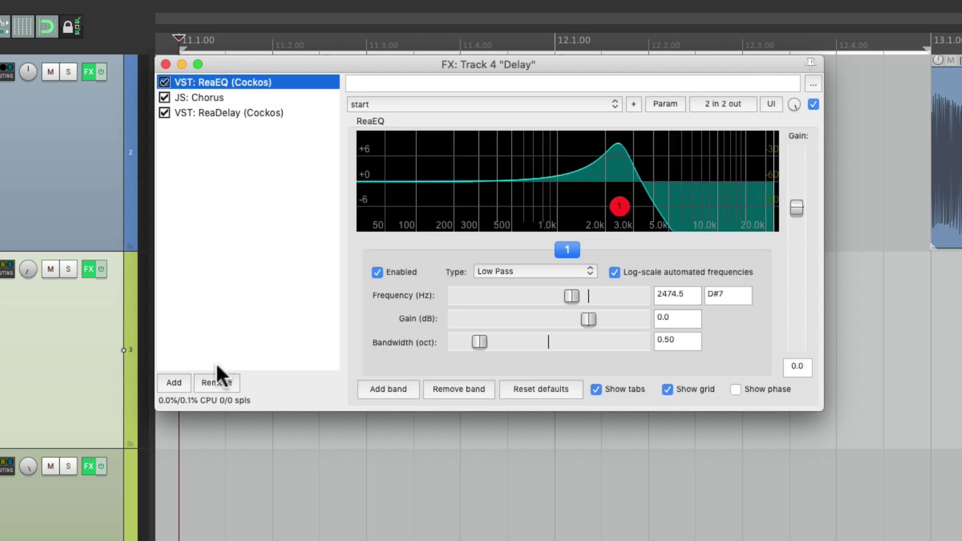
click(216, 383)
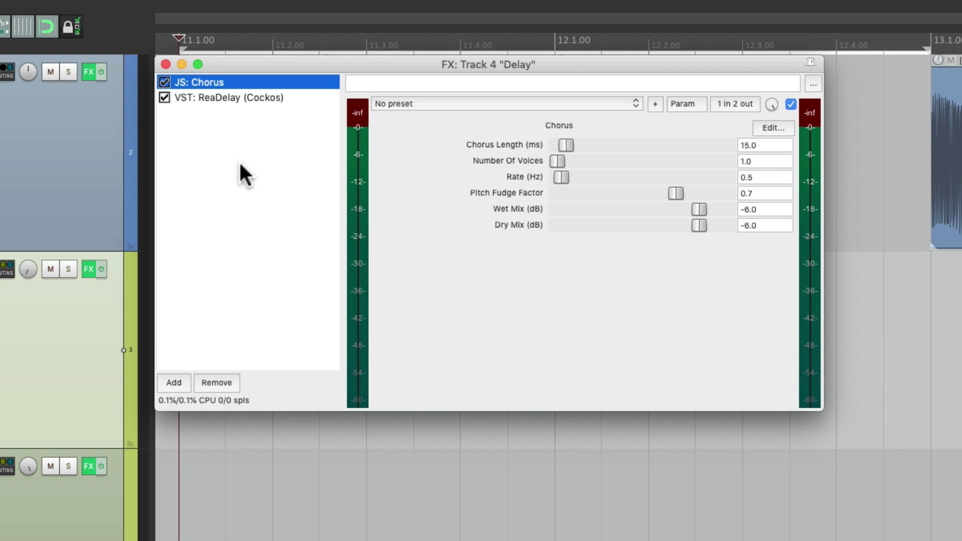
key(space)
Replace Track 4's Chorus with JS: 4-Tap Phaser placed ahead of ReaDelay
click(217, 385)
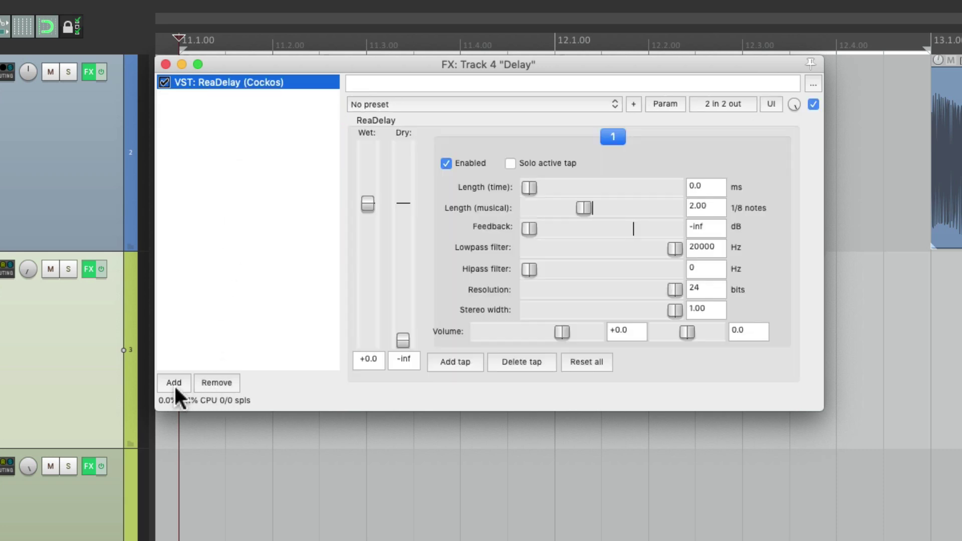
click(174, 384)
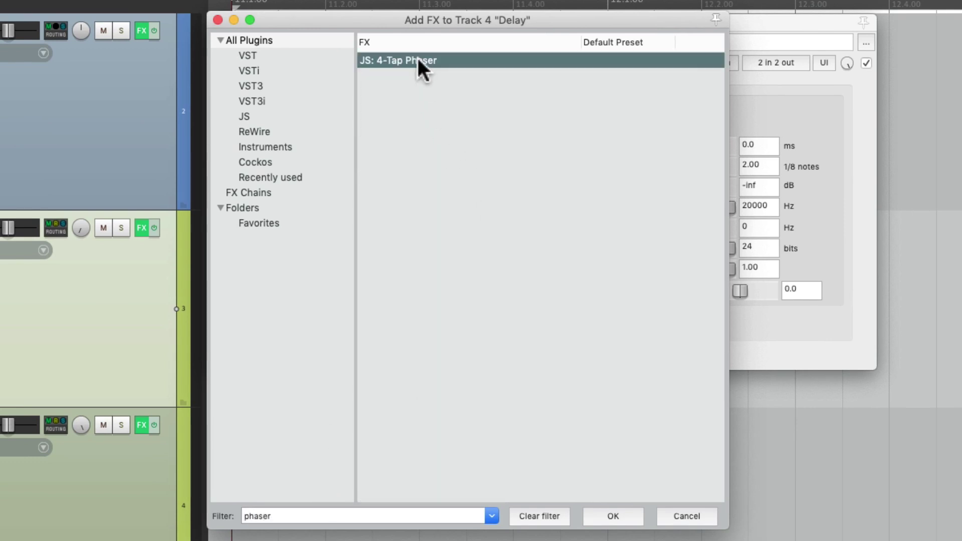
double_click(419, 61)
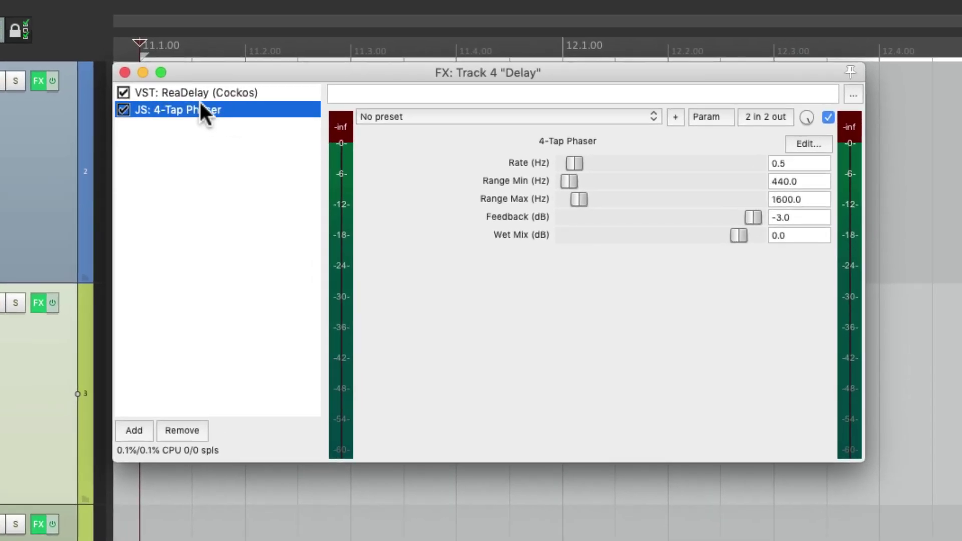
drag(201, 103, 230, 111)
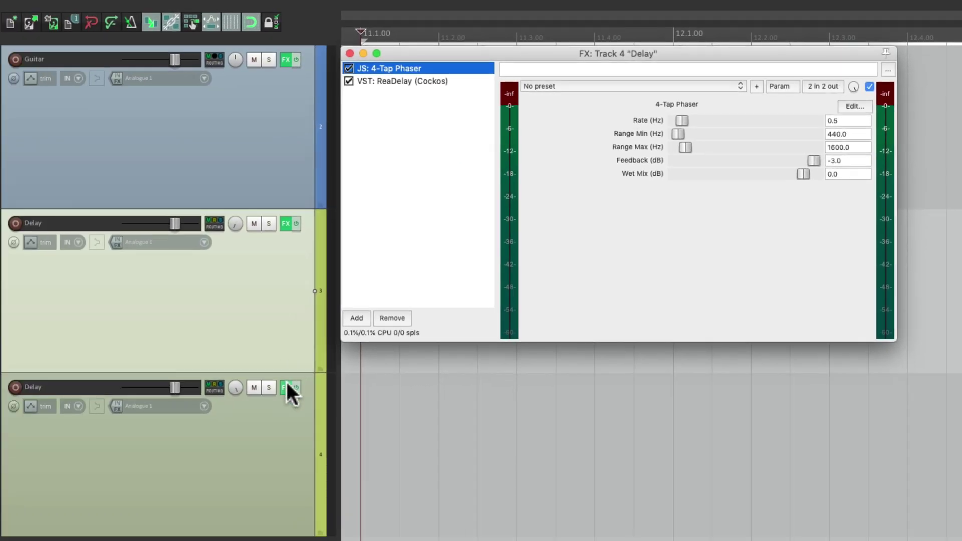
click(289, 387)
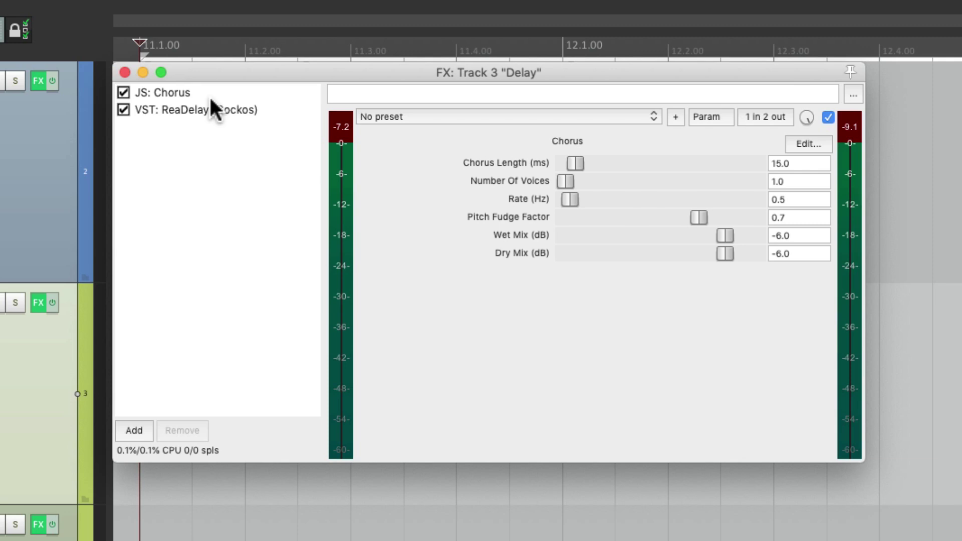
Delete Track 3's Chorus, put the 4-Tap Phaser ahead of ReaDelay, and start playback
click(211, 95)
key(Delete)
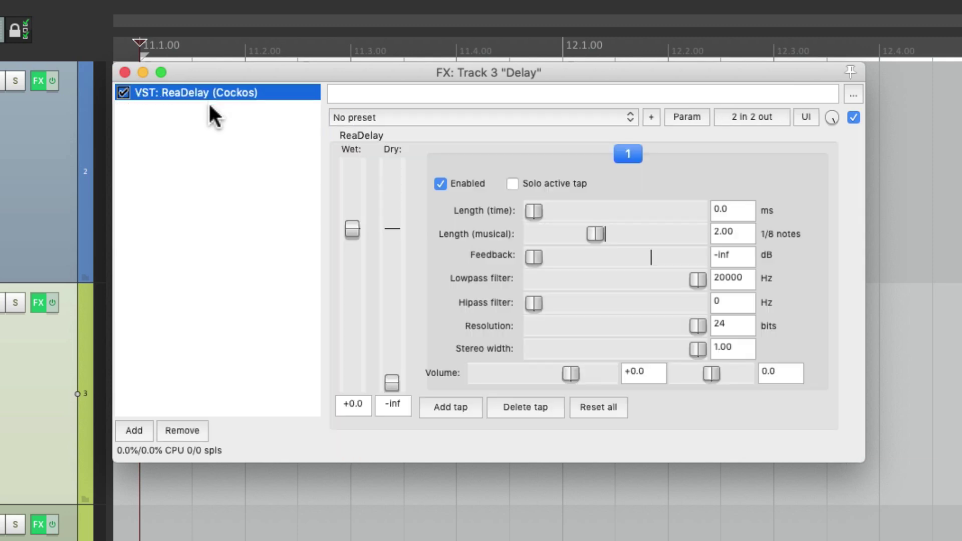
click(203, 195)
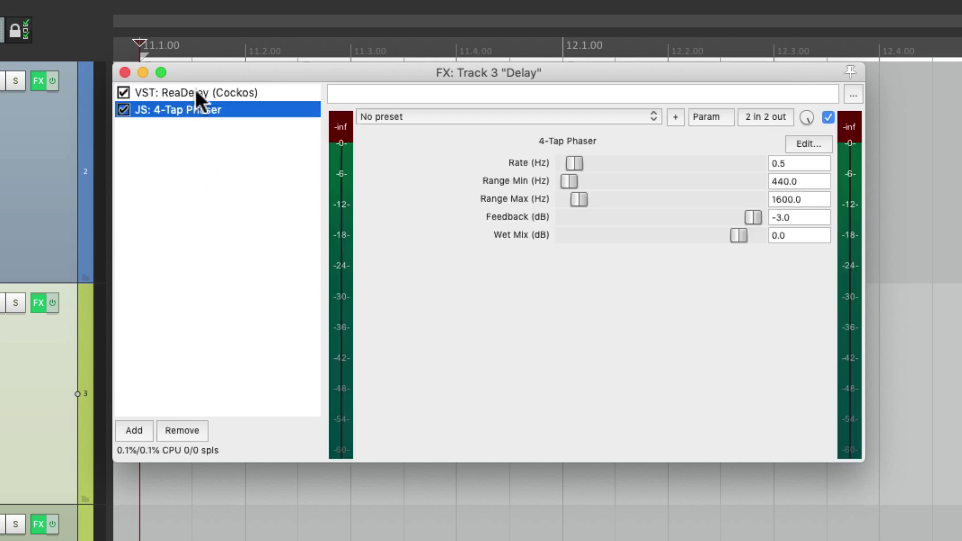
drag(197, 92, 198, 92)
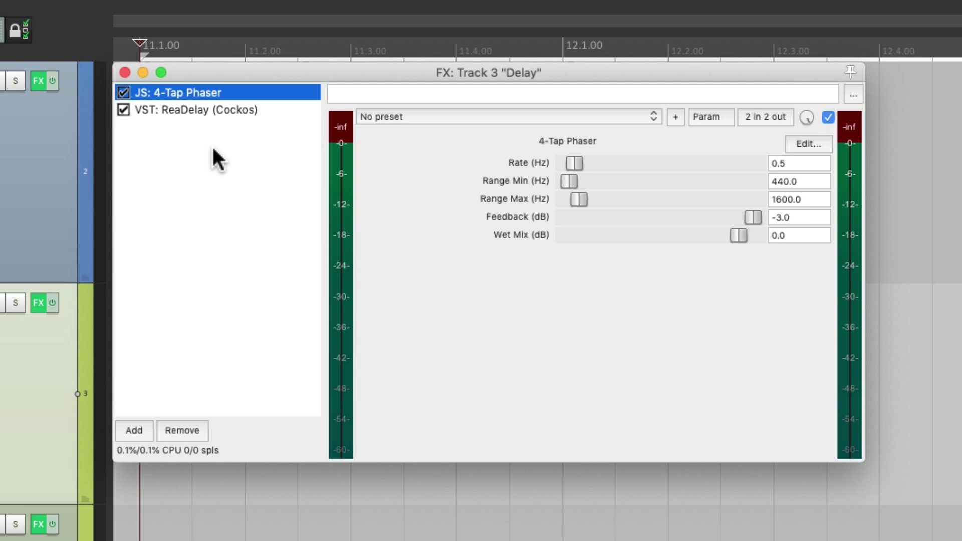
key(space)
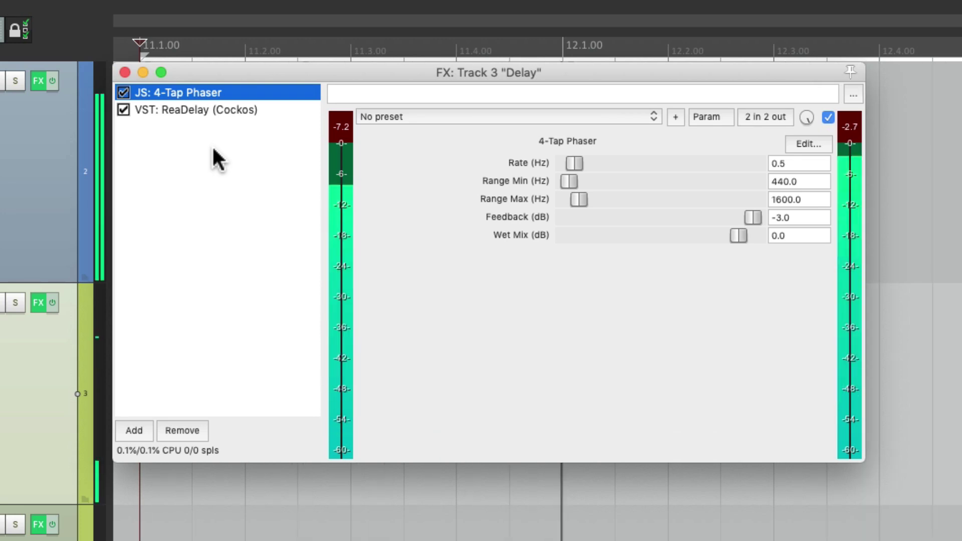
key(space)
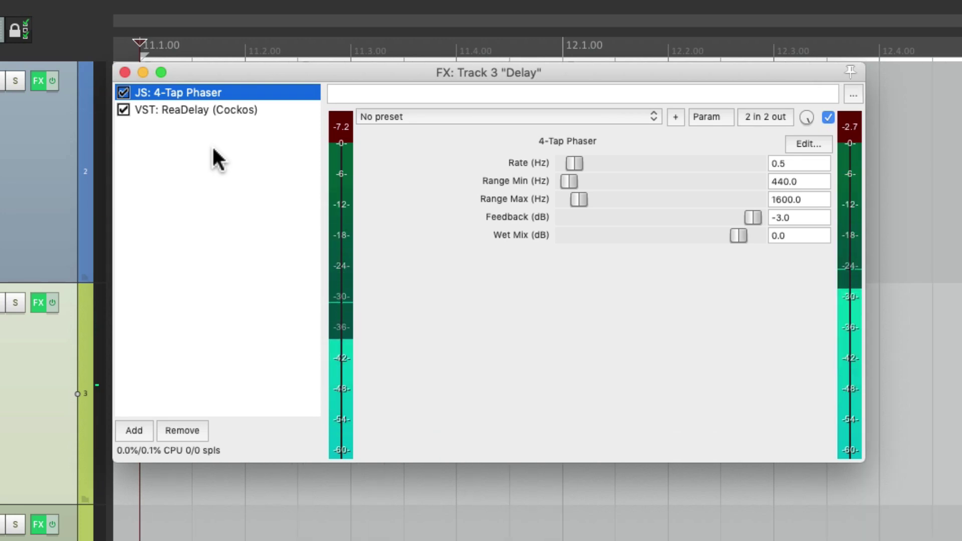